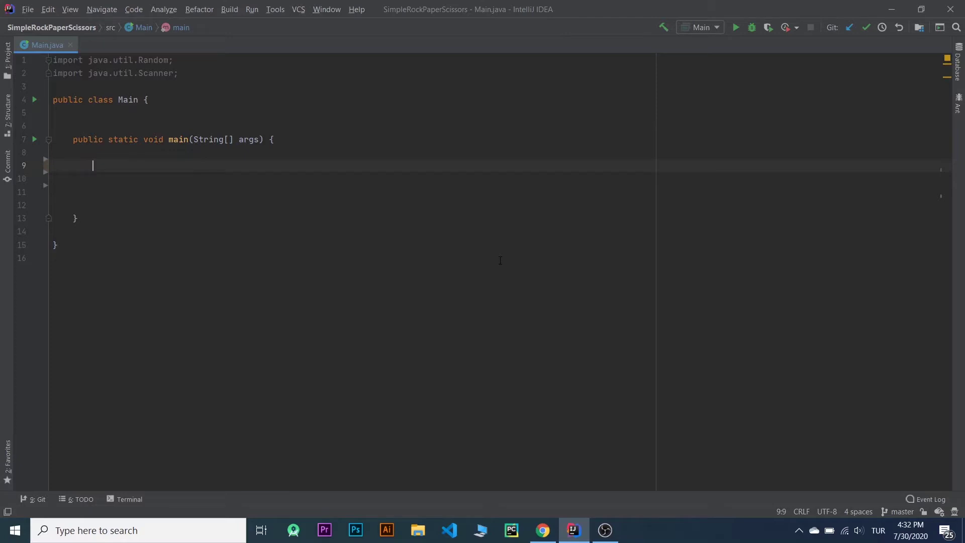
text(Scanner )
text( scanner)
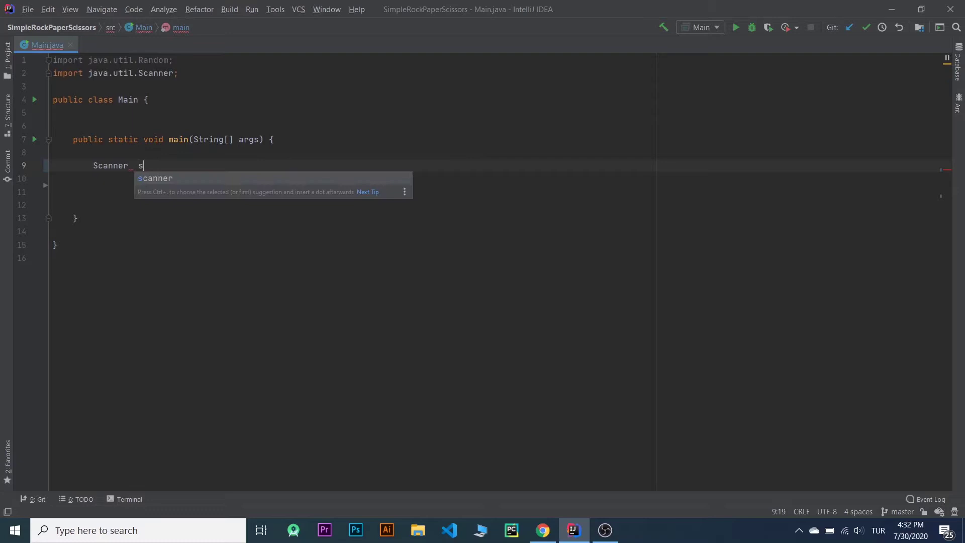
text( = )
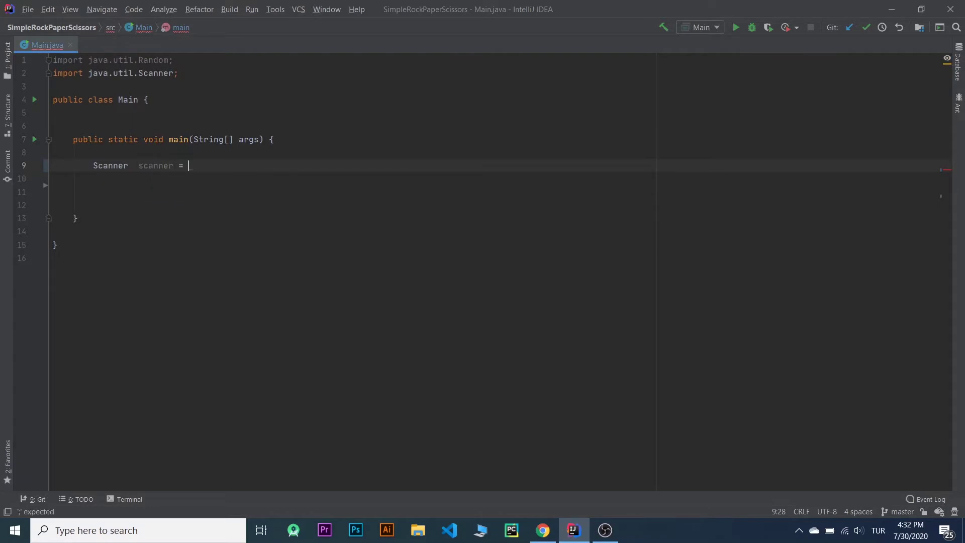
text(new Scanner)
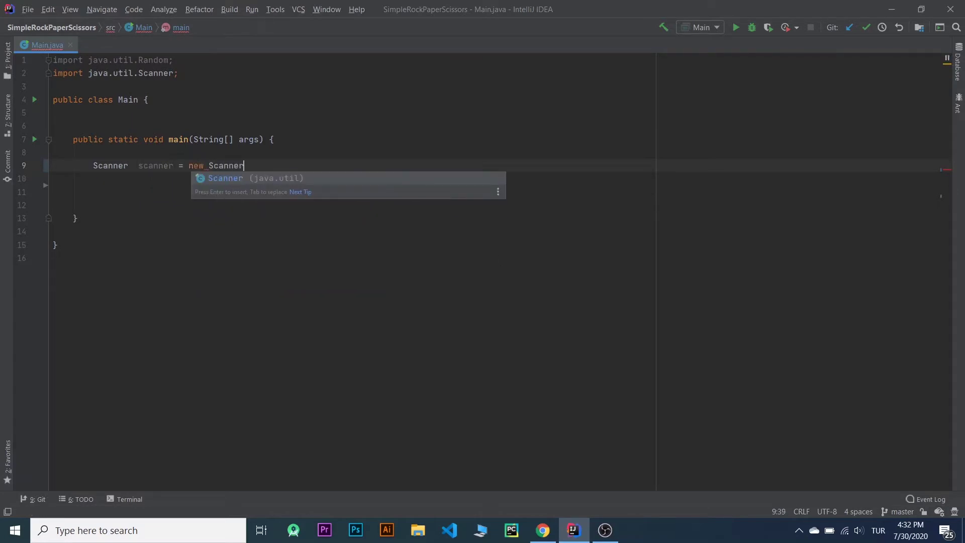
text(();)
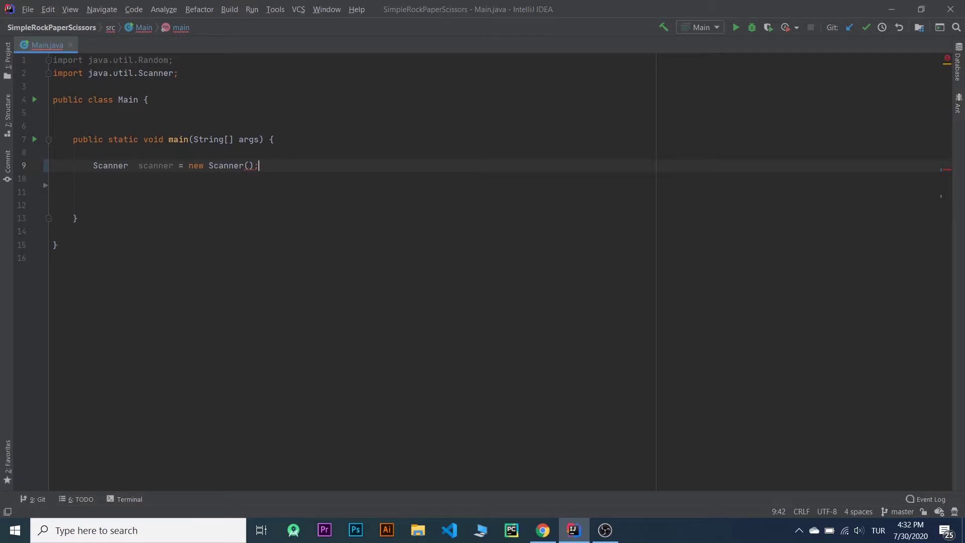
Declare Scanner scanner = new Scanner() and Random random = new Random() at the start of main
key(Return)
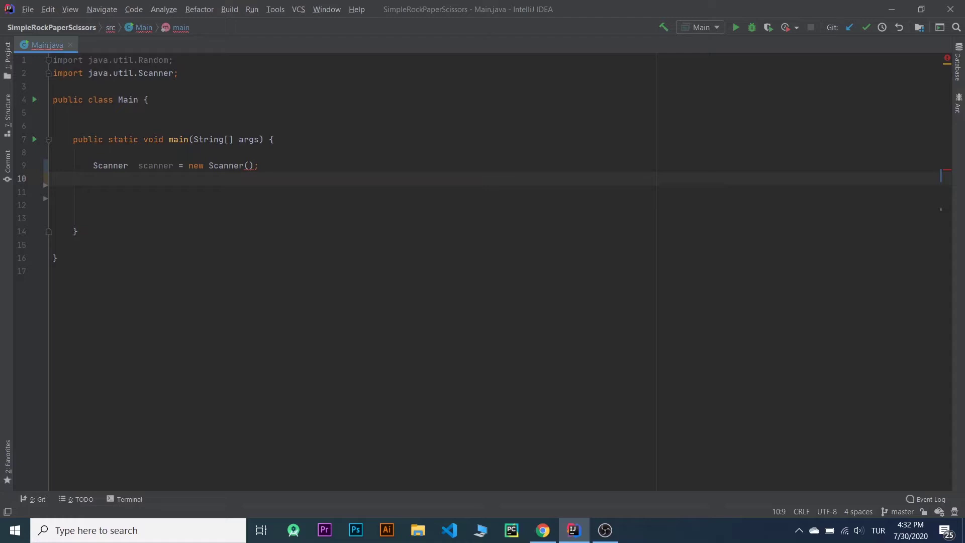
text(Randon)
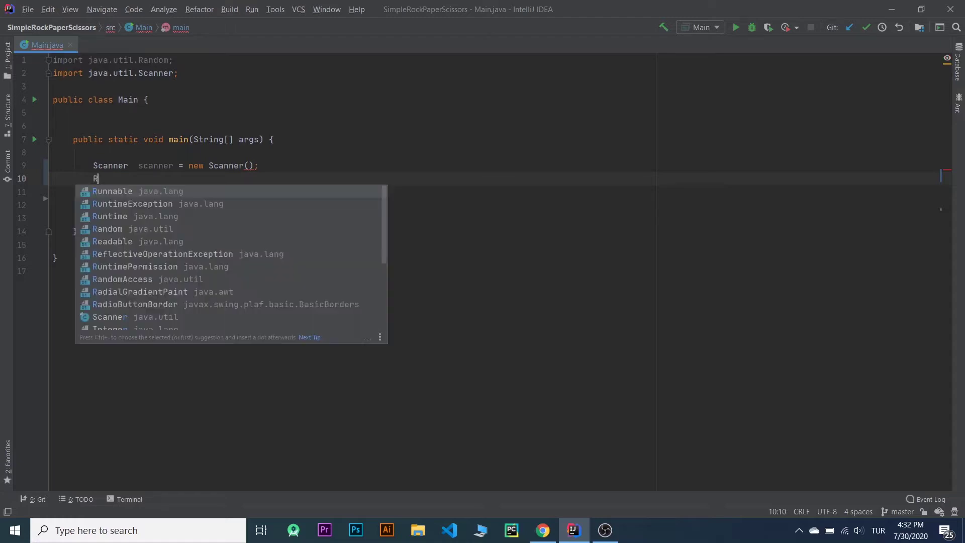
key(BackSpace)
key(BackSpace)
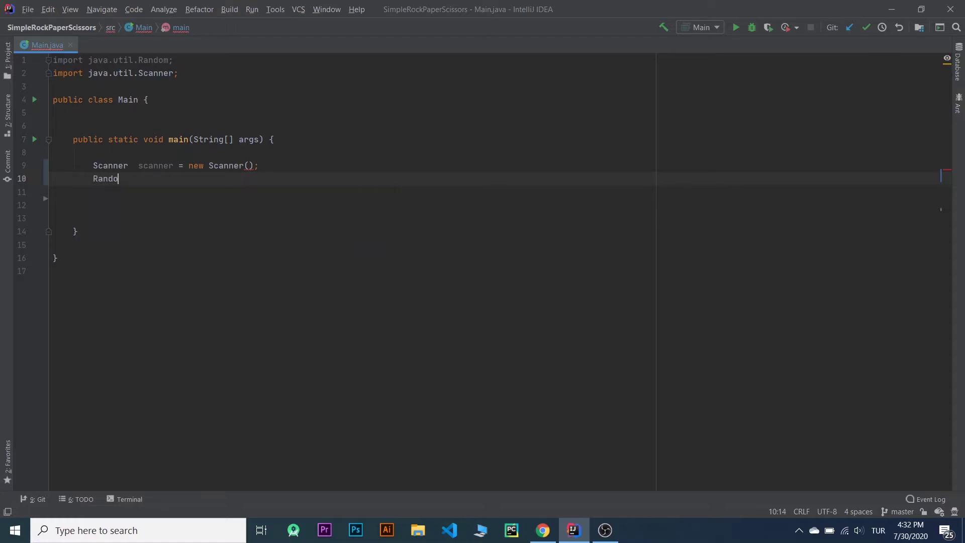
text(m random =)
text( new RRa)
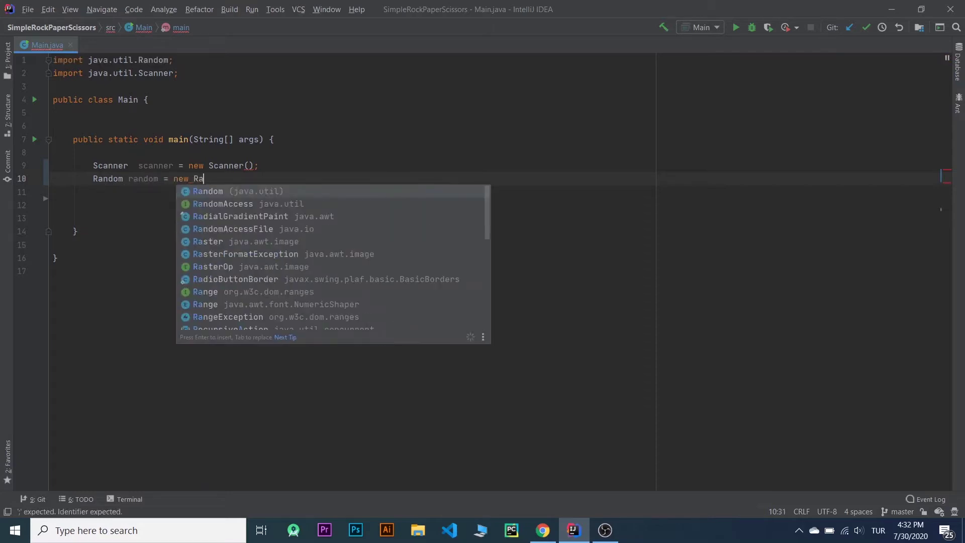
text(ndom();)
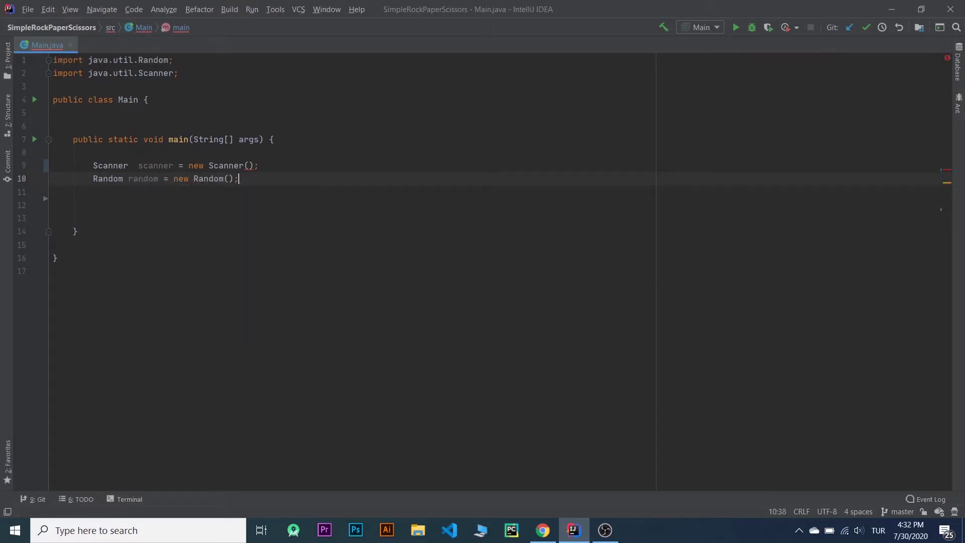
key(Return)
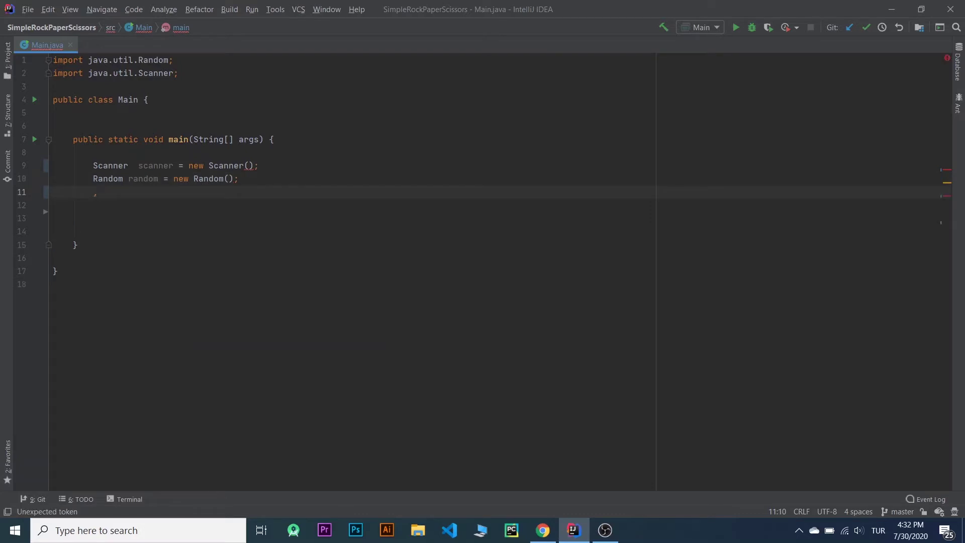
Declare String r = "rock", p = "paper" and s = "scissors" on separate lines in main
key(Return)
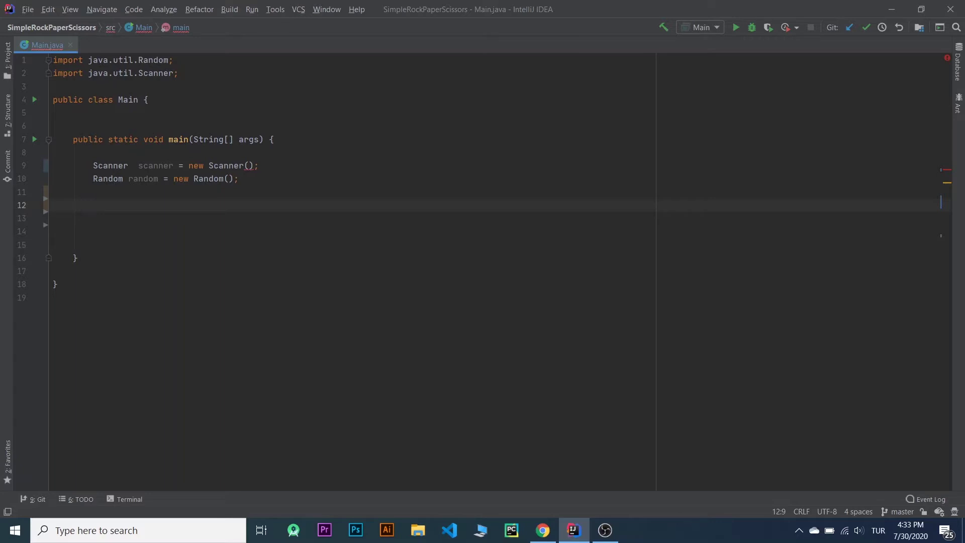
text(St)
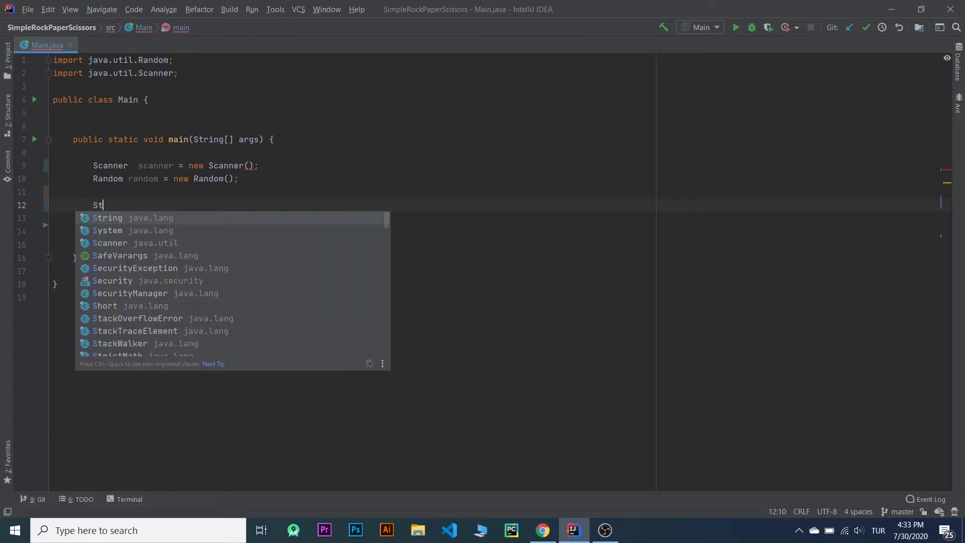
text(ring r = )
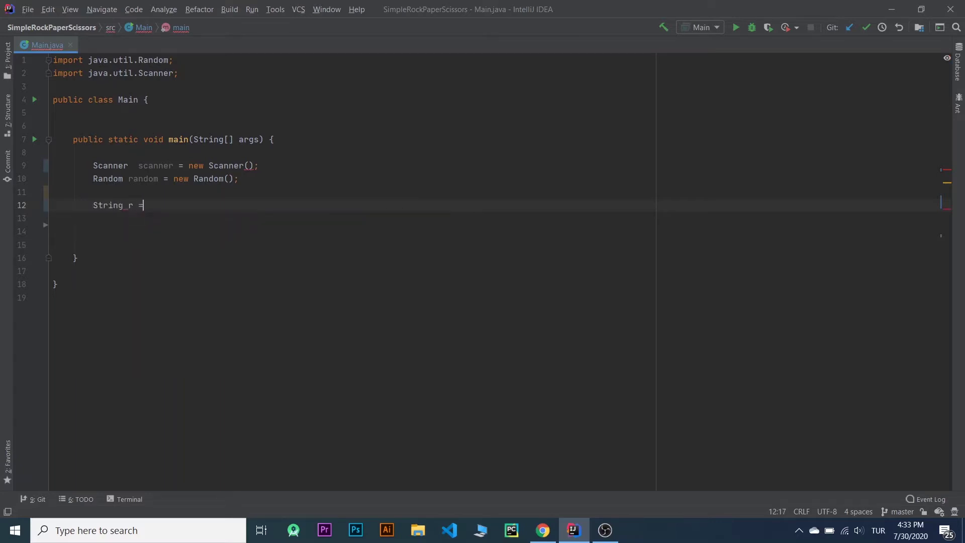
text("rock")
text(;)
key(Return)
text(STRİN)
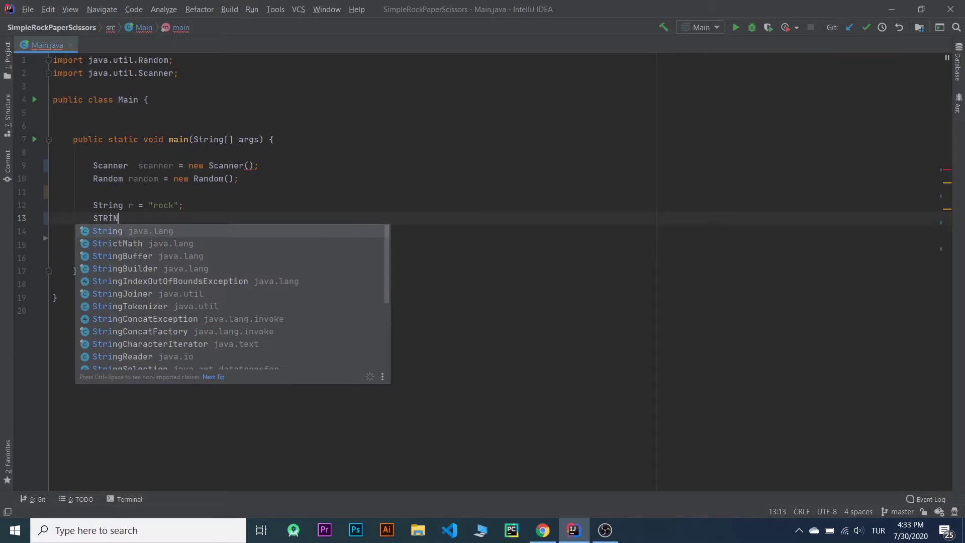
text(G)
key(BackSpace)
key(BackSpace)
key(BackSpace)
key(BackSpace)
key(BackSpace)
text(R)
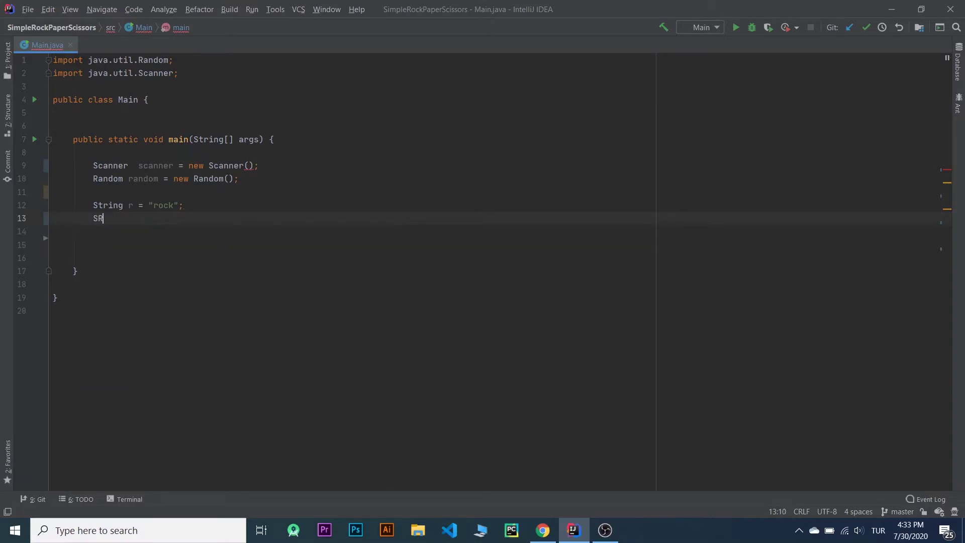
key(BackSpace)
text(TRİN)
key(BackSpace)
key(BackSpace)
key(BackSpace)
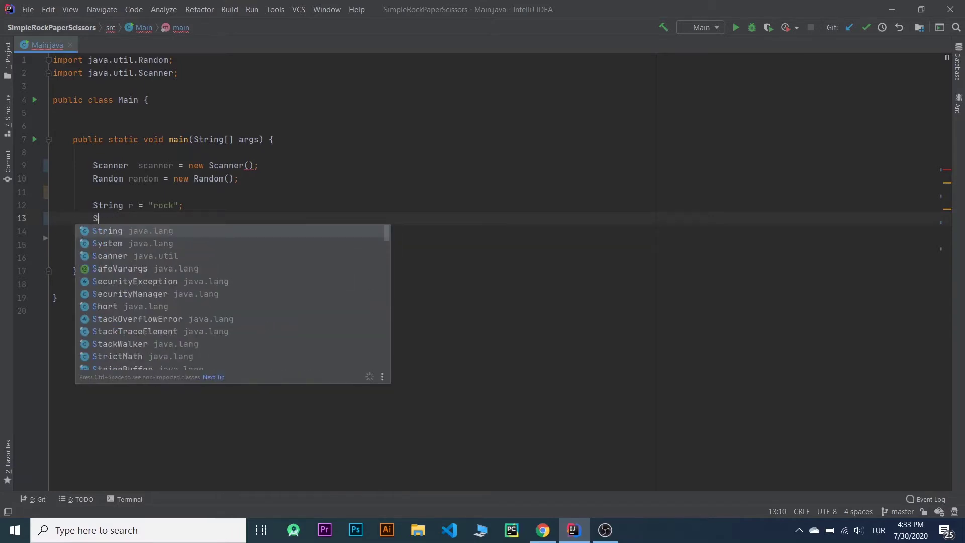
text(trin)
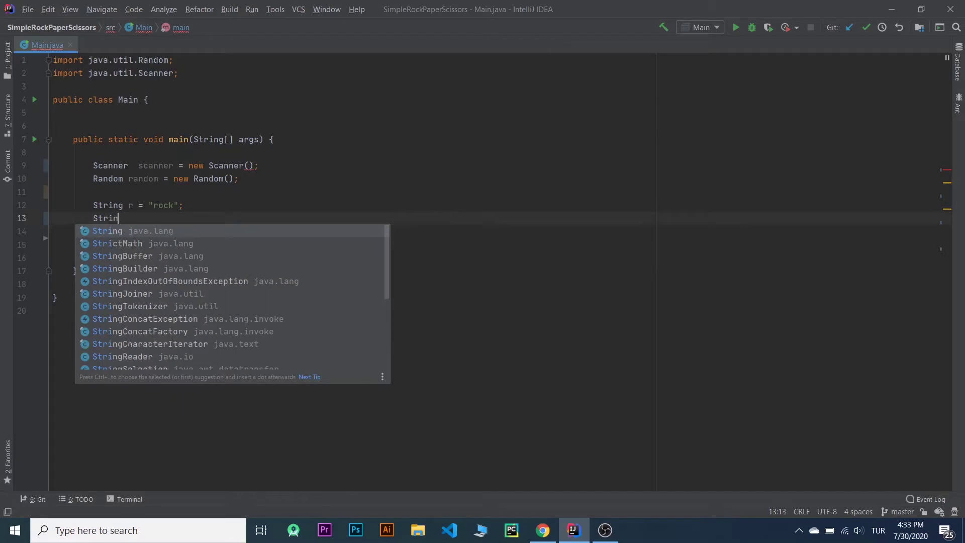
text(g p)
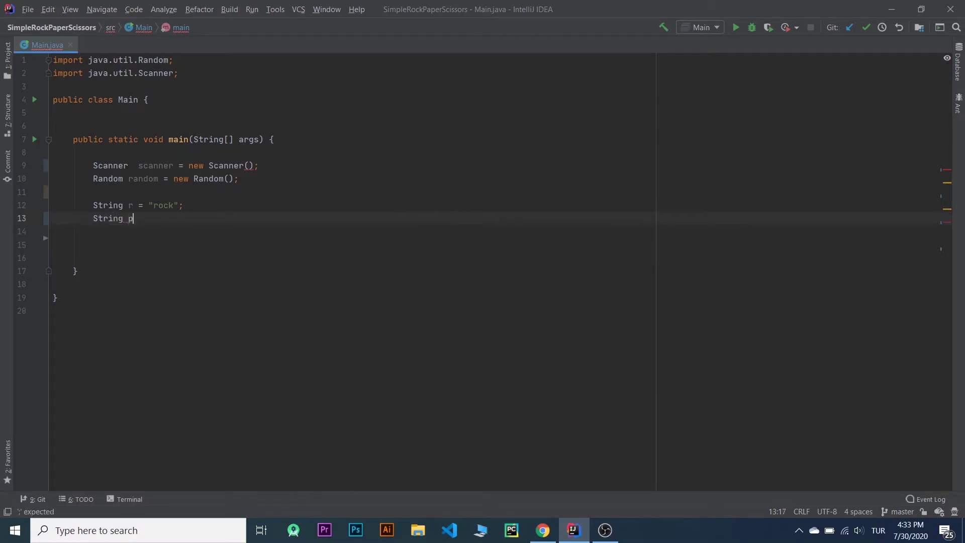
text( = ")
text(paper";)
key(Return)
text(String )
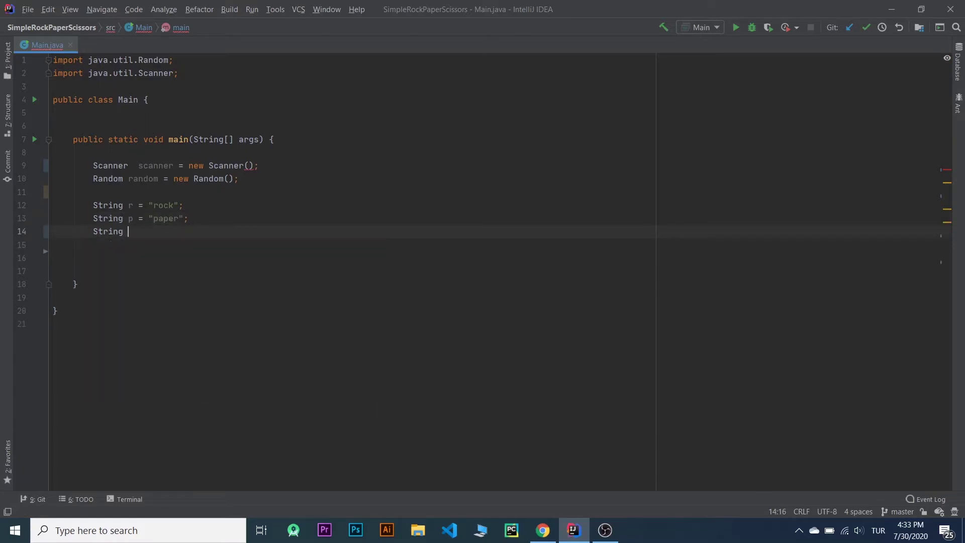
text(s = )
text("sci)
text(ssors";)
key(Return)
key(Return)
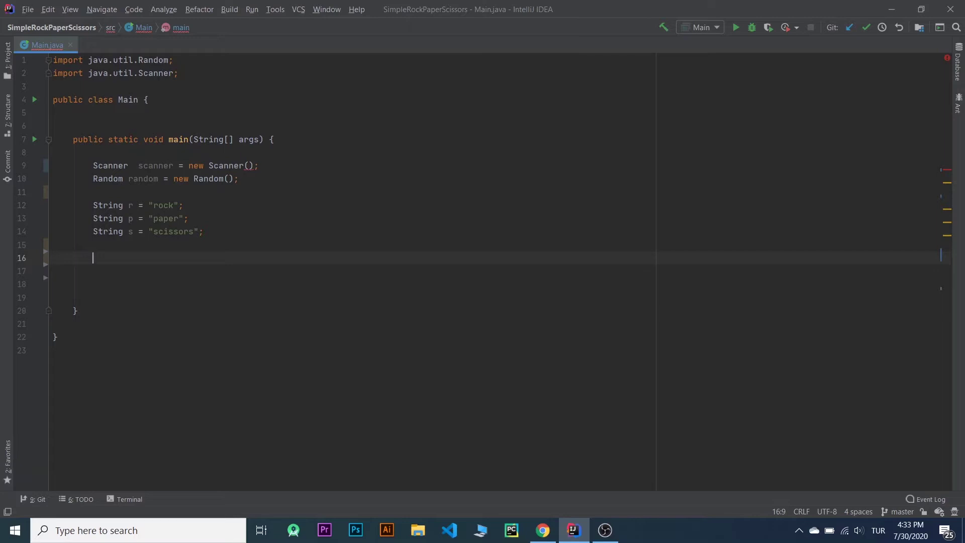
text(String )
text([] play)
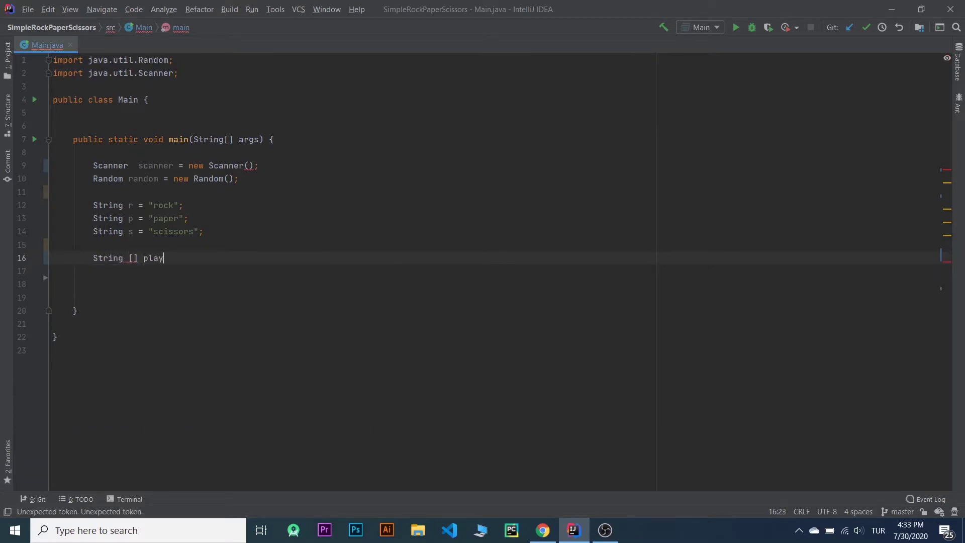
text(s = S)
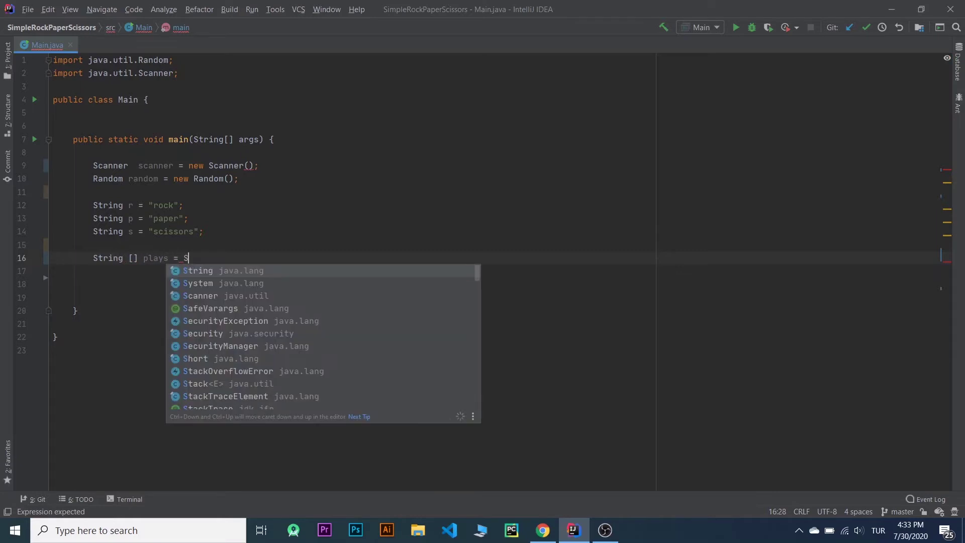
Declare String [] plays = {r, p, s} below the choice strings
key(BackSpace)
text(NE)
key(BackSpace)
key(BackSpace)
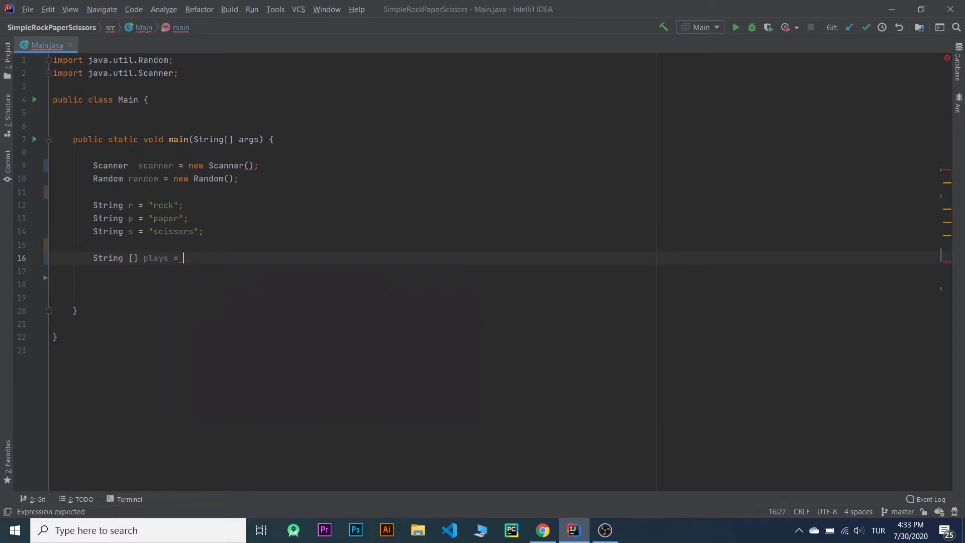
text({)
text(R )
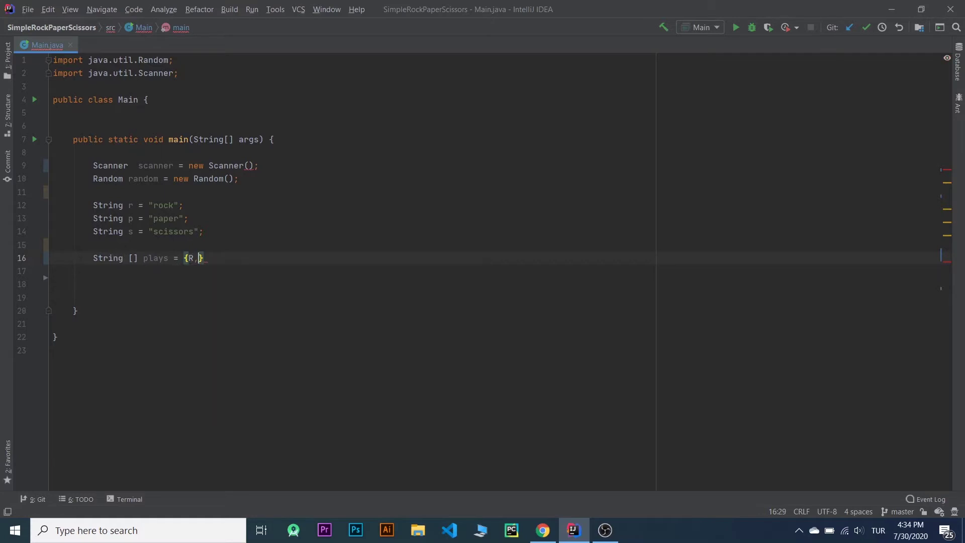
text(p)
key(BackSpace)
key(BackSpace)
key(BackSpace)
text(r, )
text(p, s)
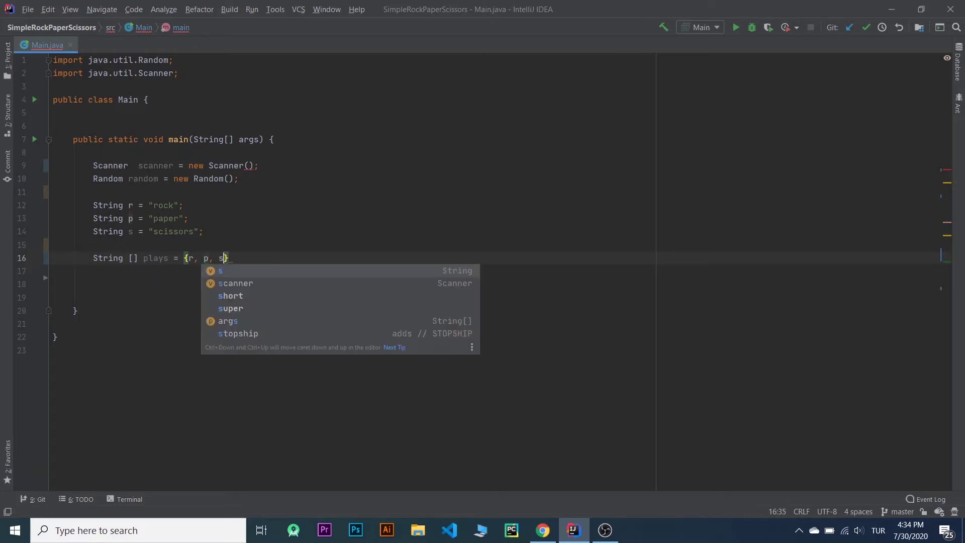
key(End)
text(;)
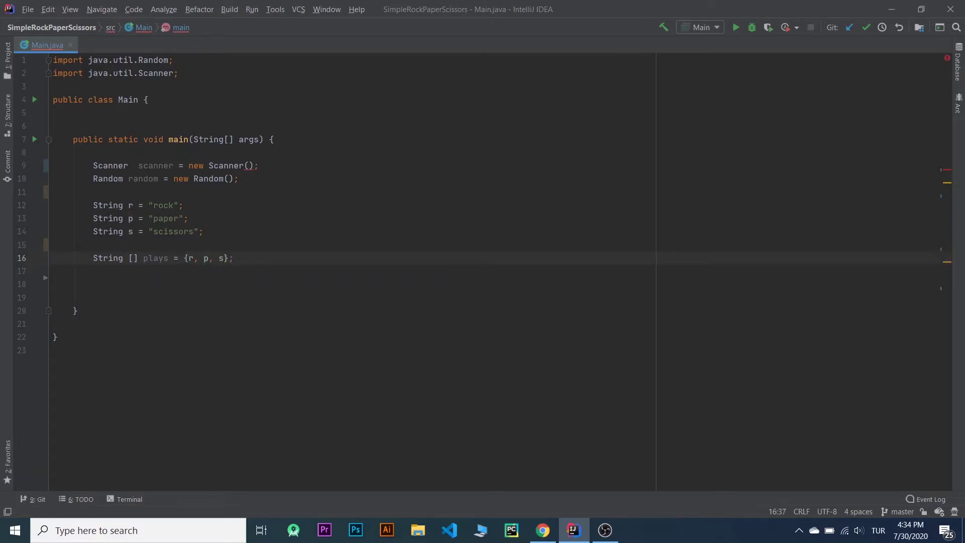
key(Return)
key(Return)
text(boo)
Declare boolean quit = false, String comPlay, String yourPlay and int index below the plays array
key(Tab)
text(quit =)
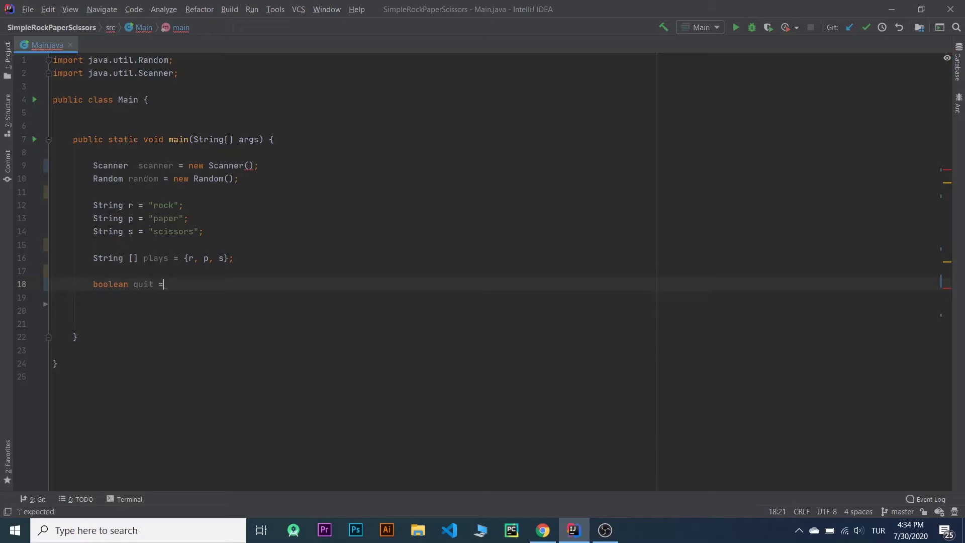
text( false;)
key(Return)
key(Return)
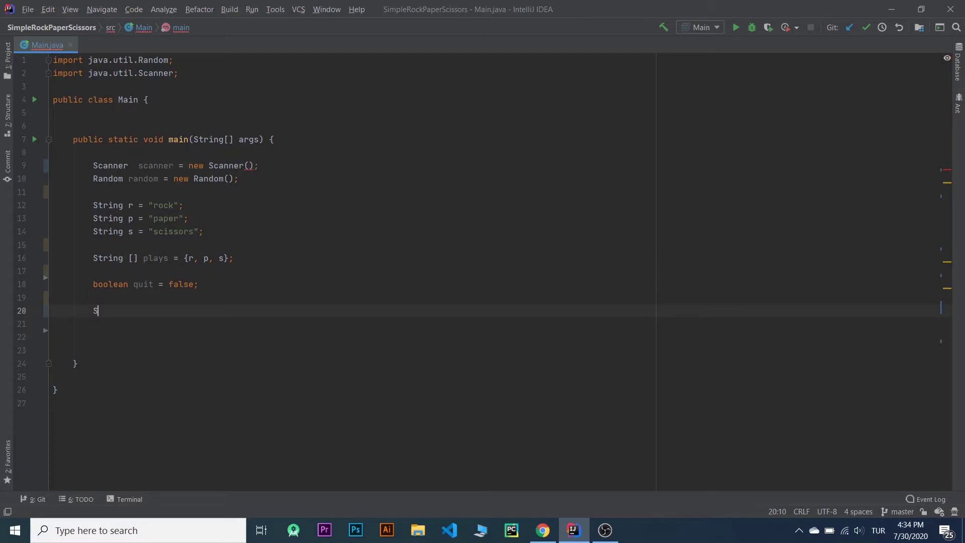
text(String comP)
text(lay )
text(=)
key(BackSpace)
key(BackSpace)
text(;)
key(Return)
text(String )
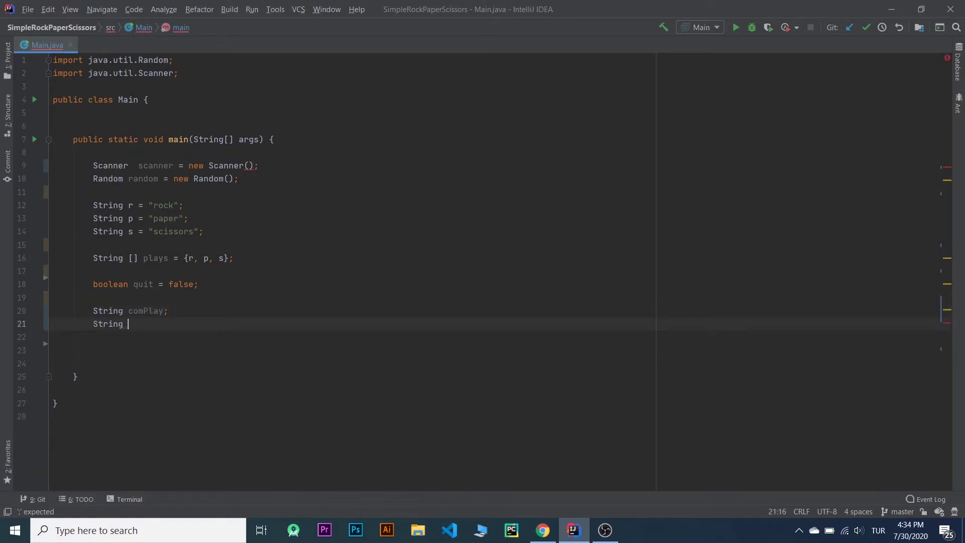
text(your)
text(Pl)
text(ay;)
key(Return)
key(Return)
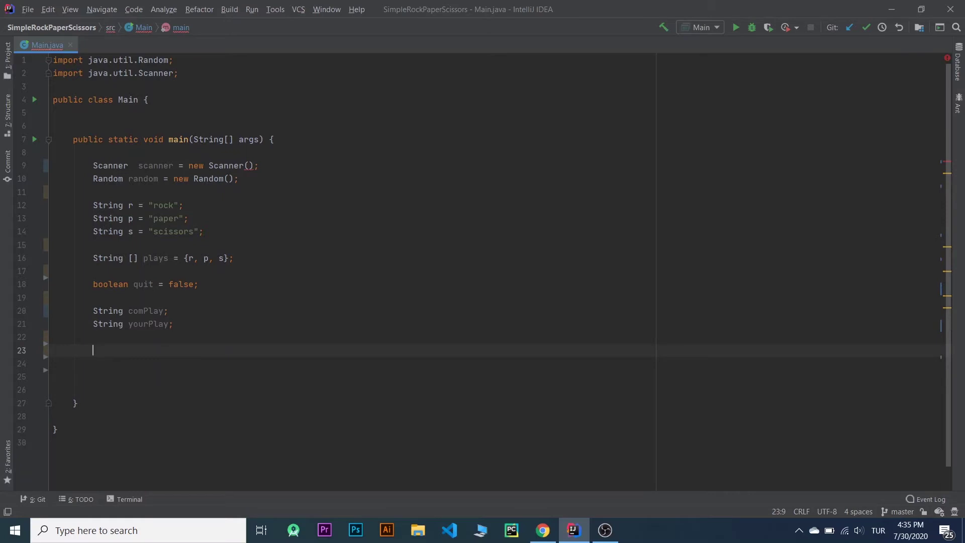
text(int i)
text(ndex;)
key(Return)
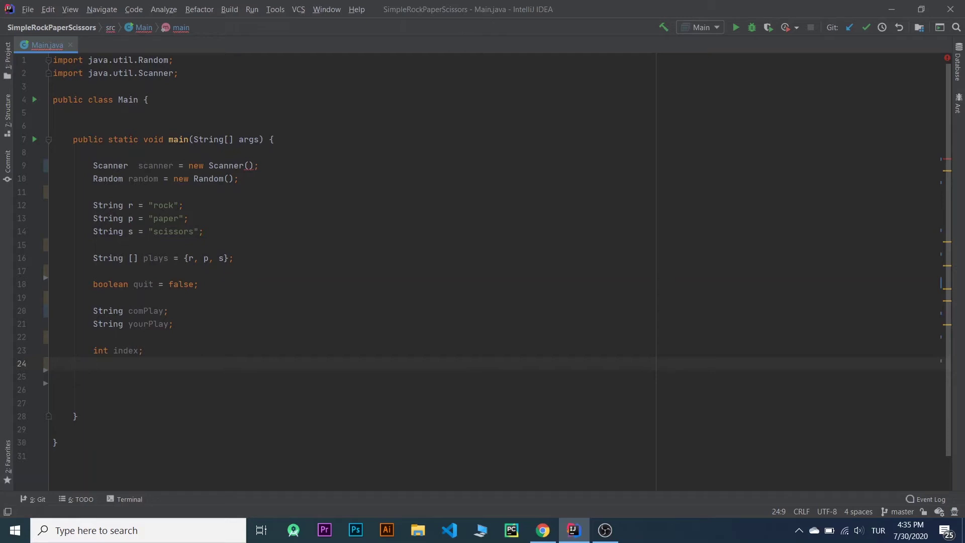
Add a while(!quit) game loop with an empty body below the declarations
key(Return)
text(while()
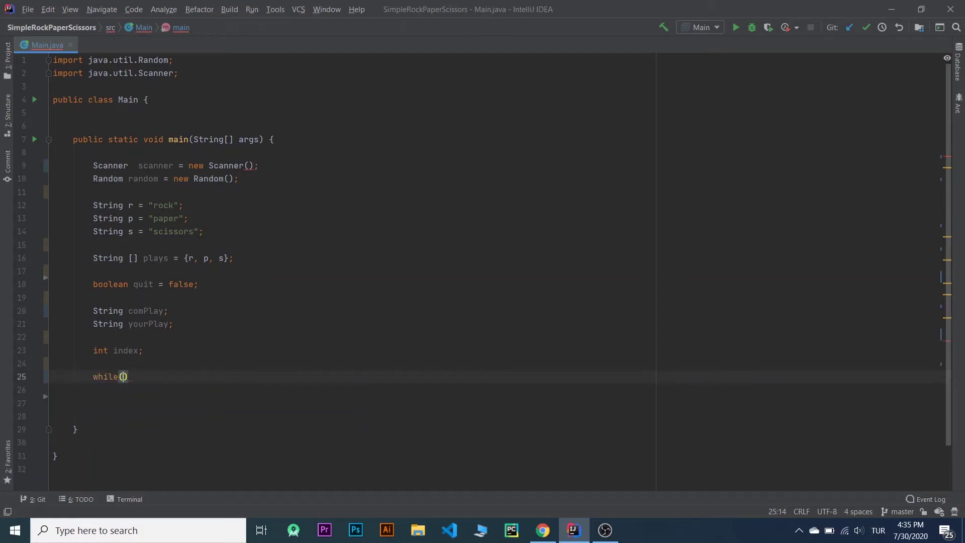
key(Right)
text({)
key(Return)
key(Return)
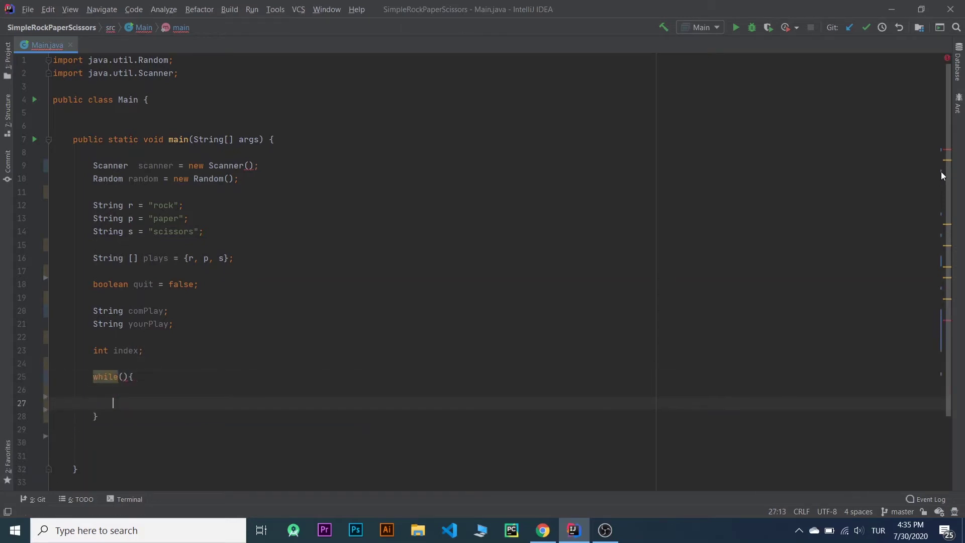
scroll(941, 174, down, 2)
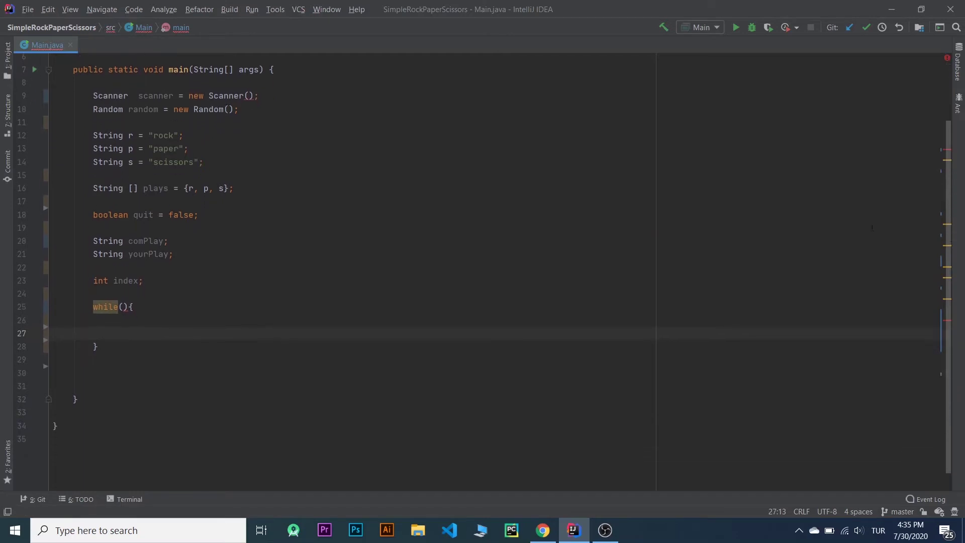
click(123, 306)
text(!)
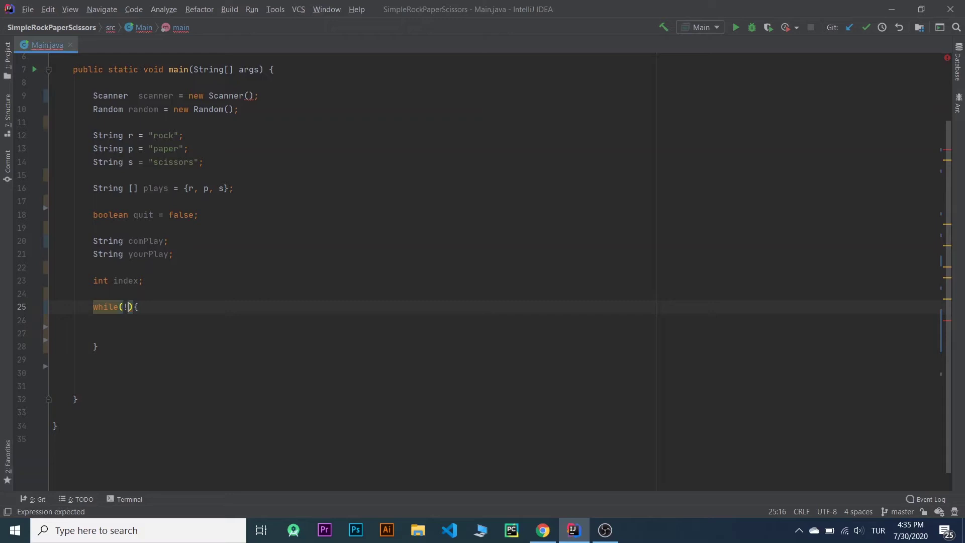
text(quit)
key(Down)
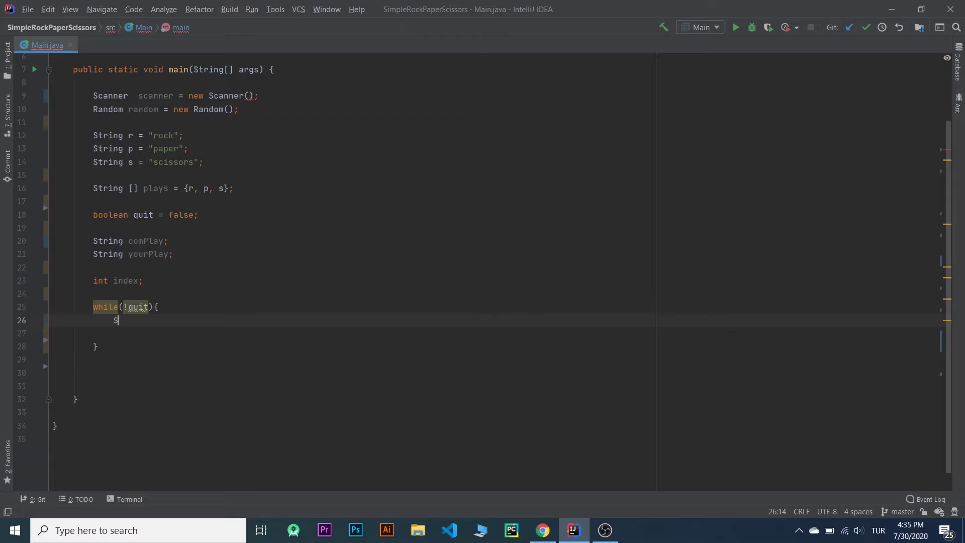
text(S)
text(QLOutput)
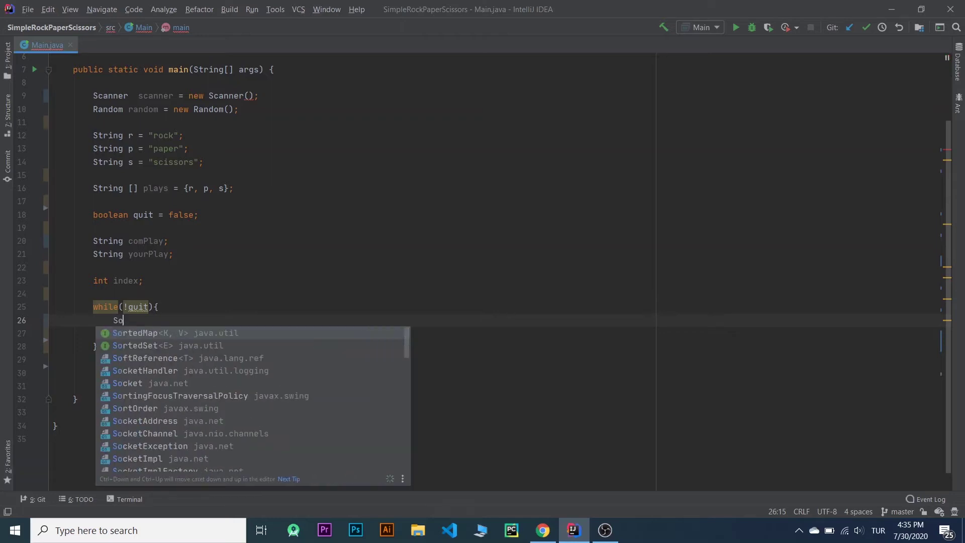
Print "Do your play: (rock/paper/scissors)" as the loop's first statement
key(BackSpace)
key(BackSpace)
key(BackSpace)
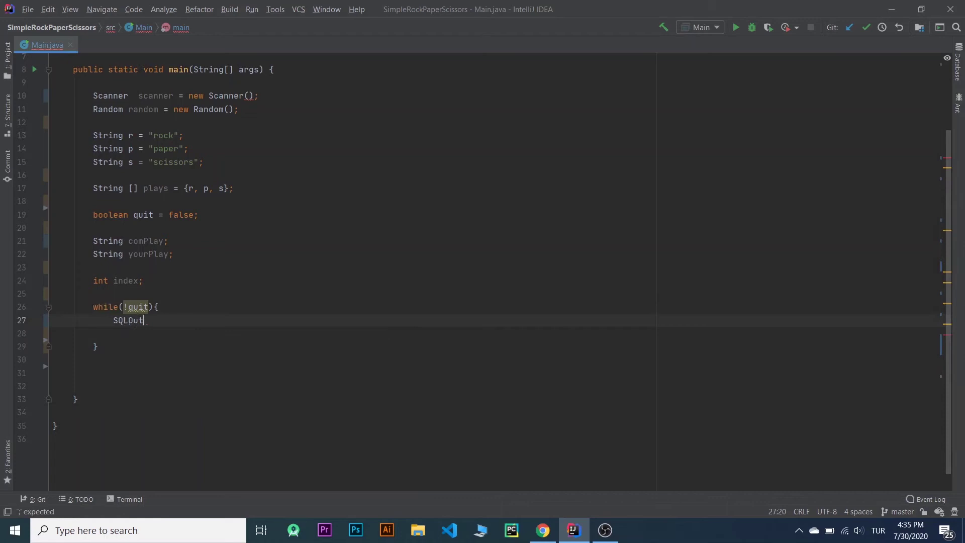
text(out)
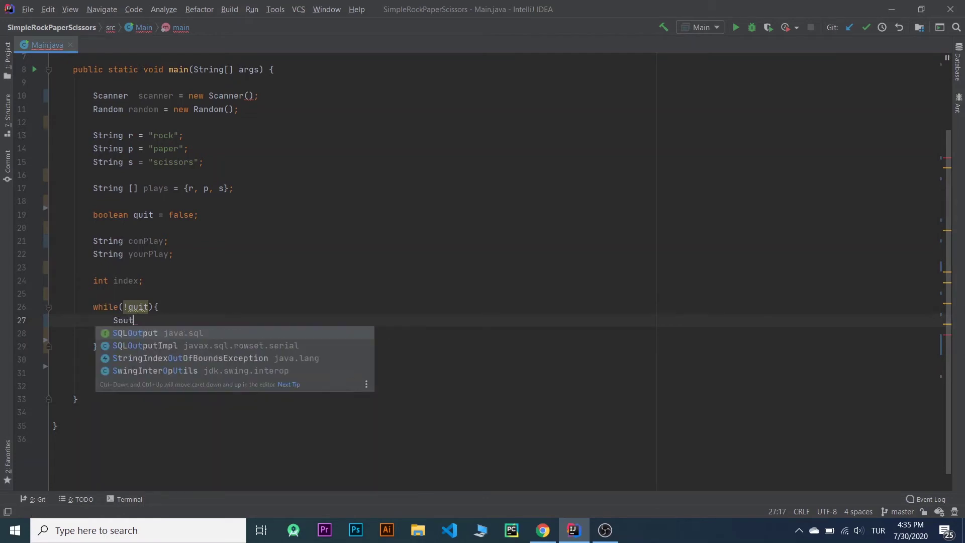
key(BackSpace)
key(BackSpace)
key(BackSpace)
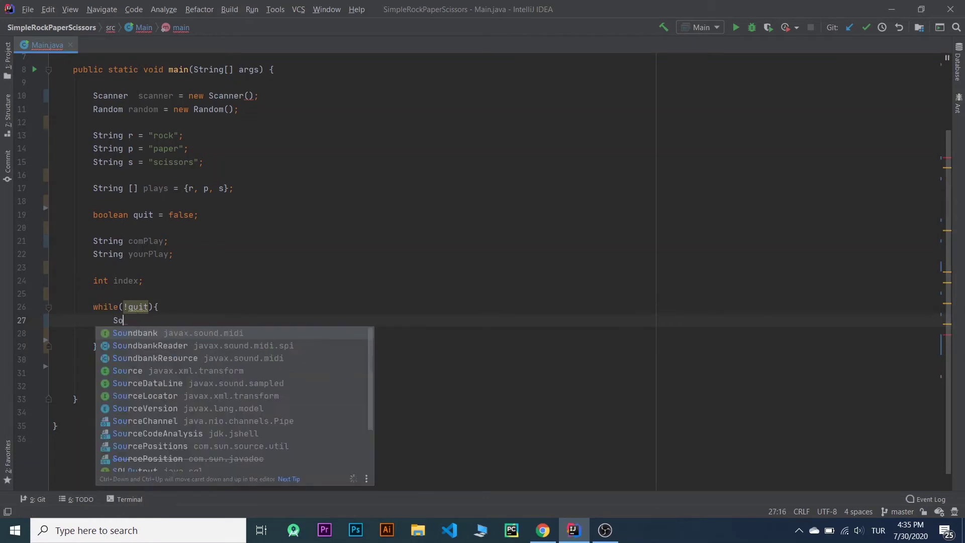
text(yste)
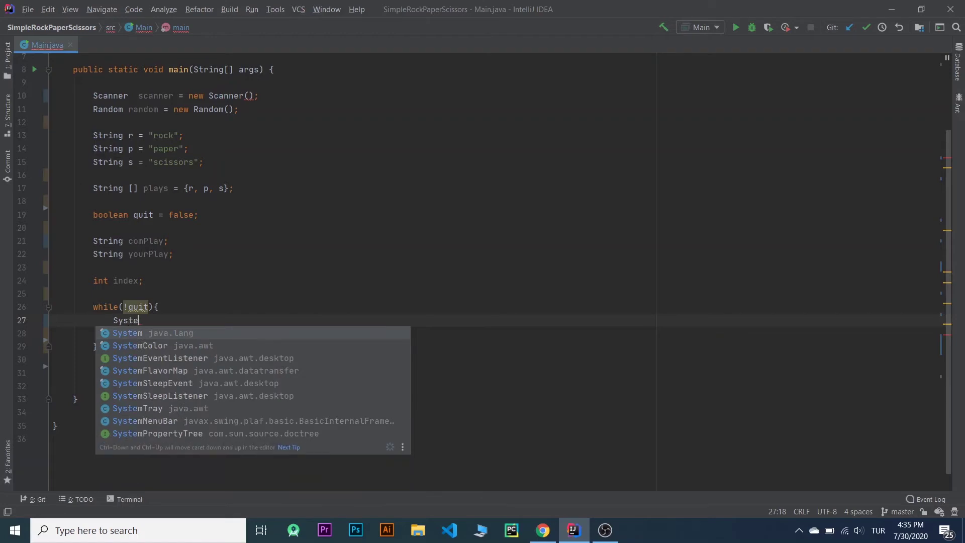
text(m.out.)
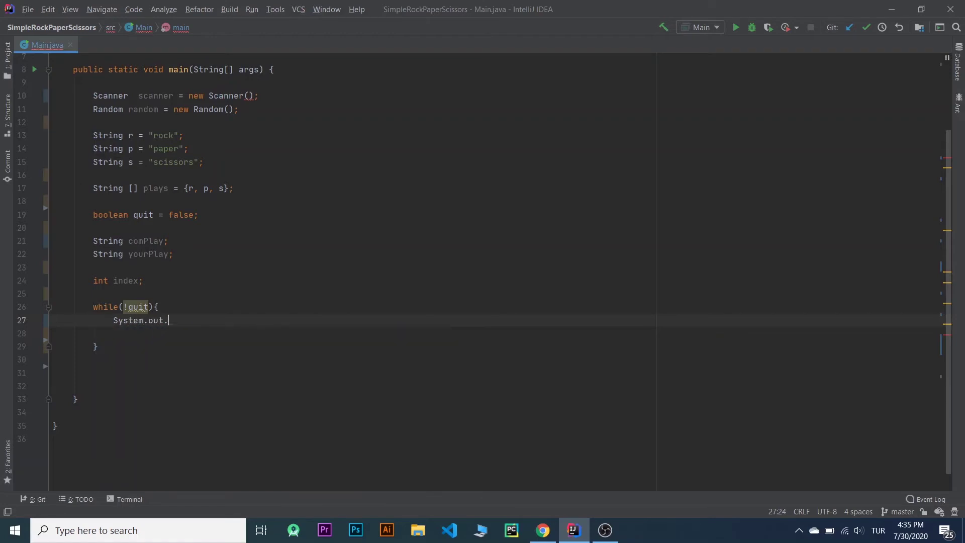
text(pri)
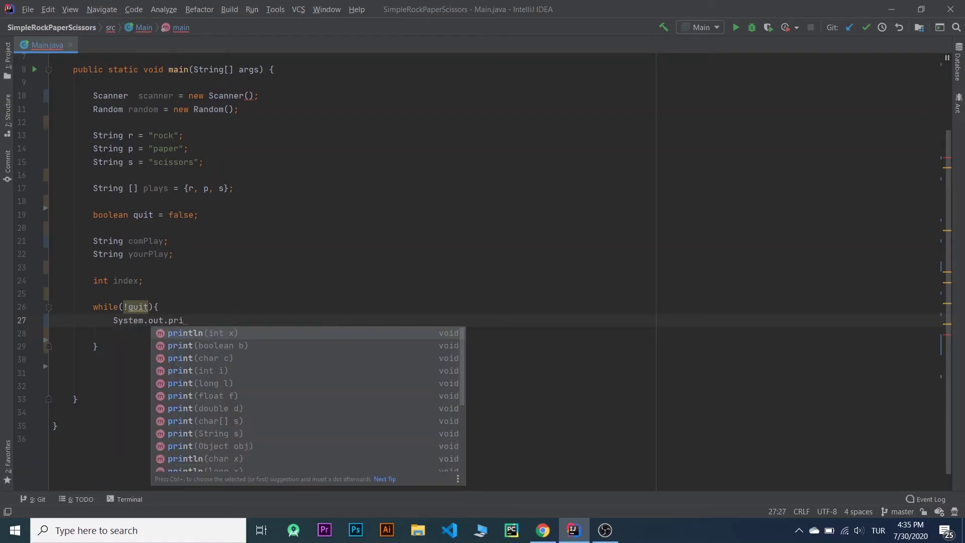
key(Return)
text(")
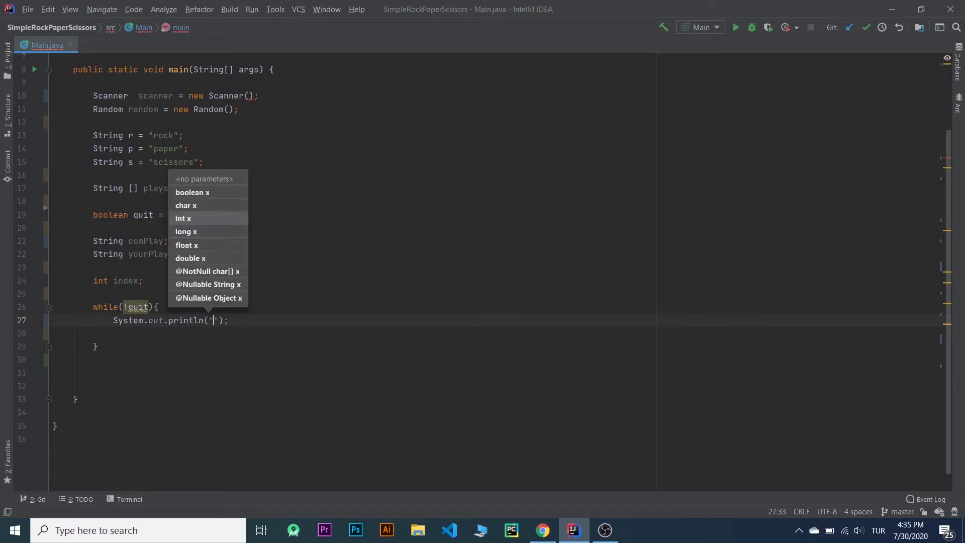
text(Do your)
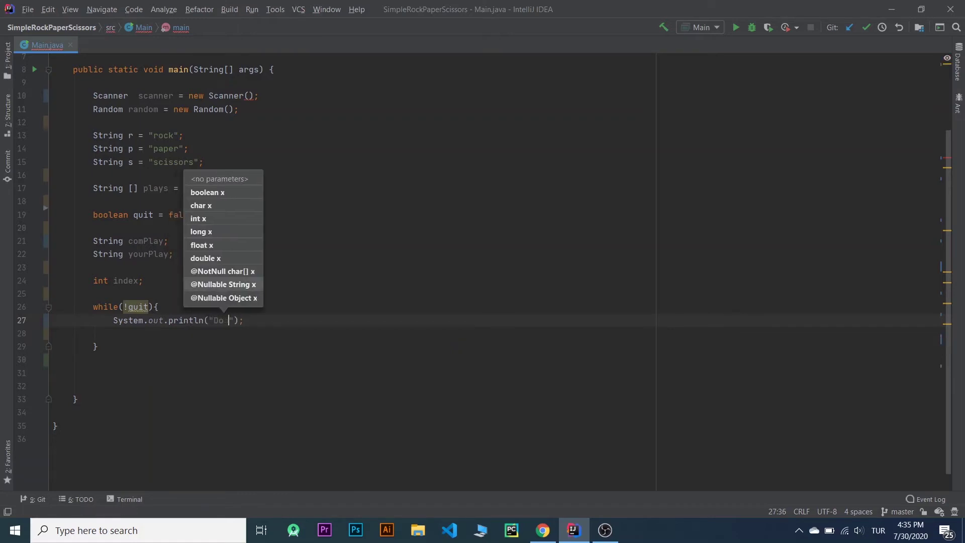
text( play:)
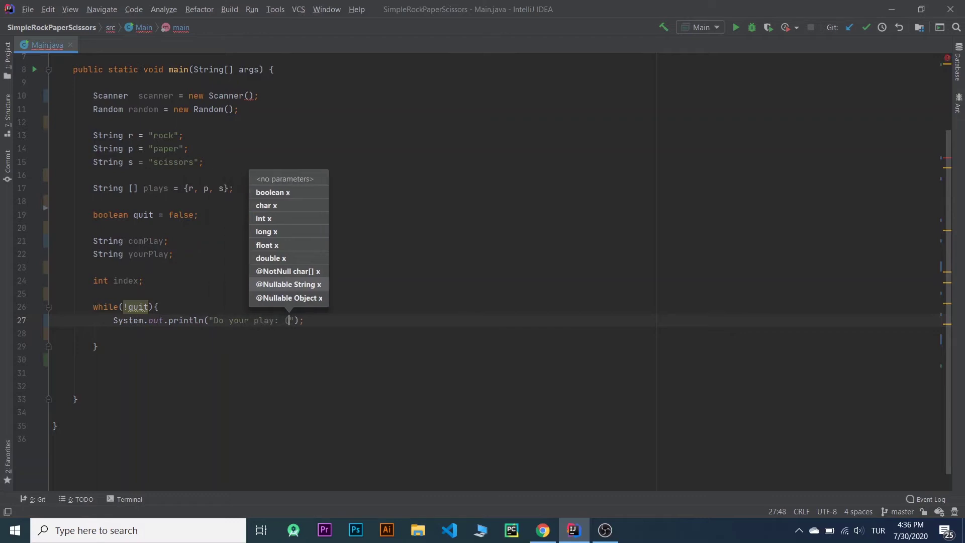
text( ()
key(shift+Return)
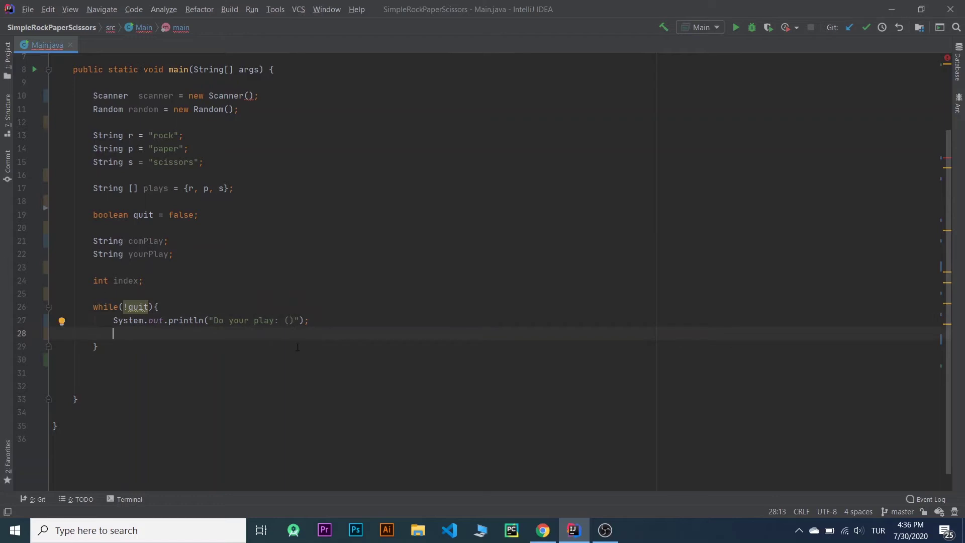
click(291, 321)
text(roc)
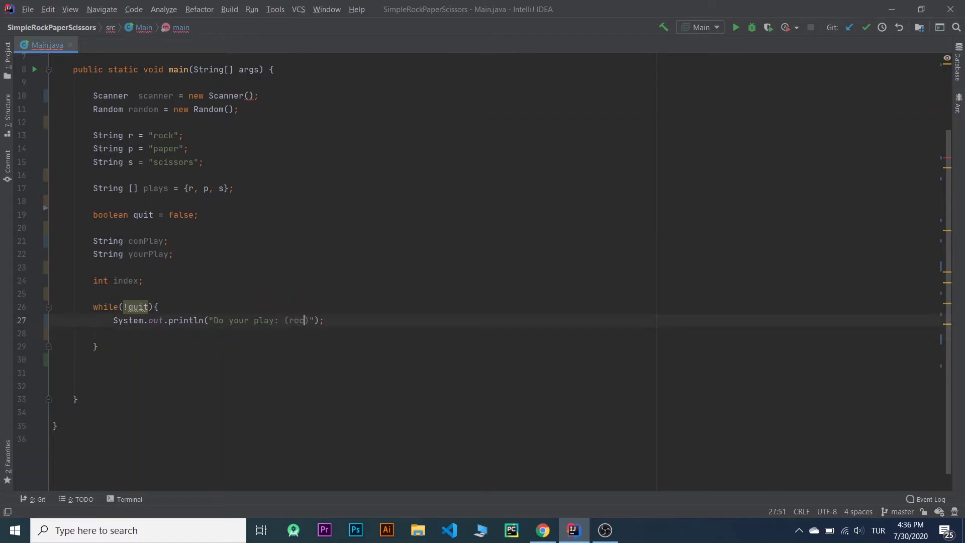
text(k/paper)
text(/scissors)
Read the player's move with yourPlay = scanner.nextLine(); below the prompt
key(End)
key(Return)
key(Return)
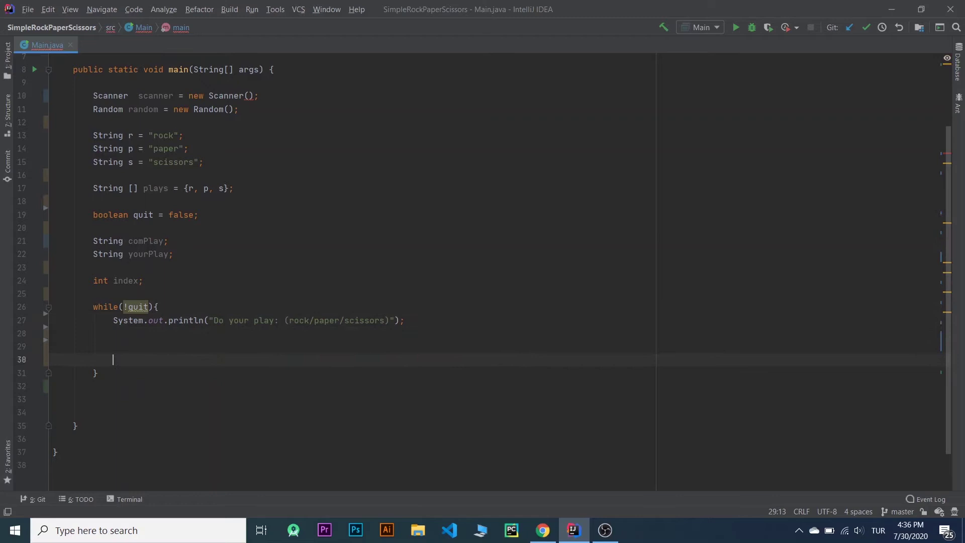
key(Up)
text(your)
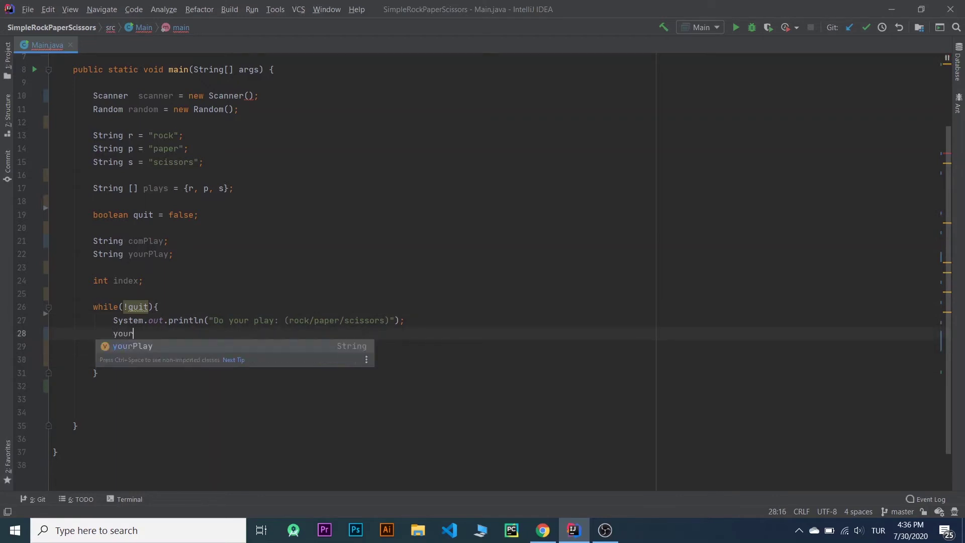
text(Play)
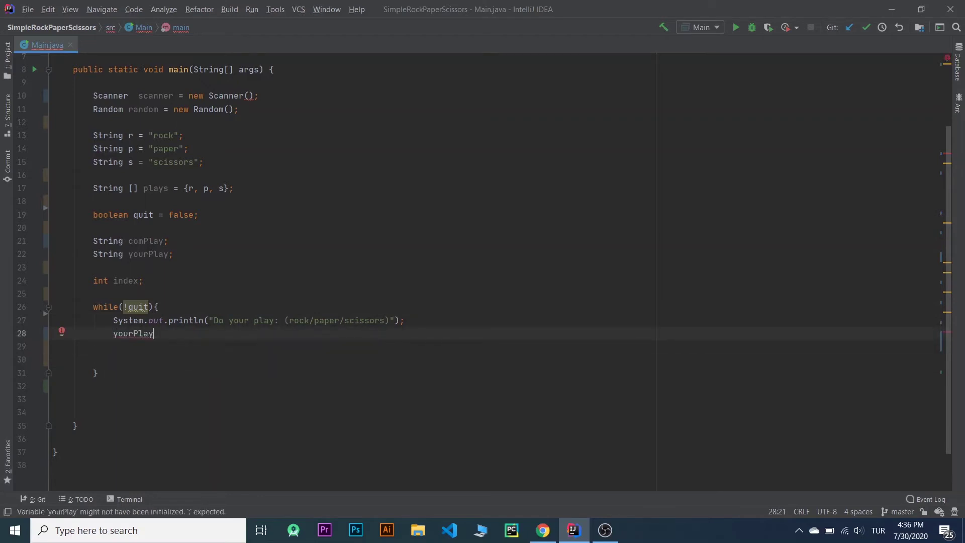
text( = )
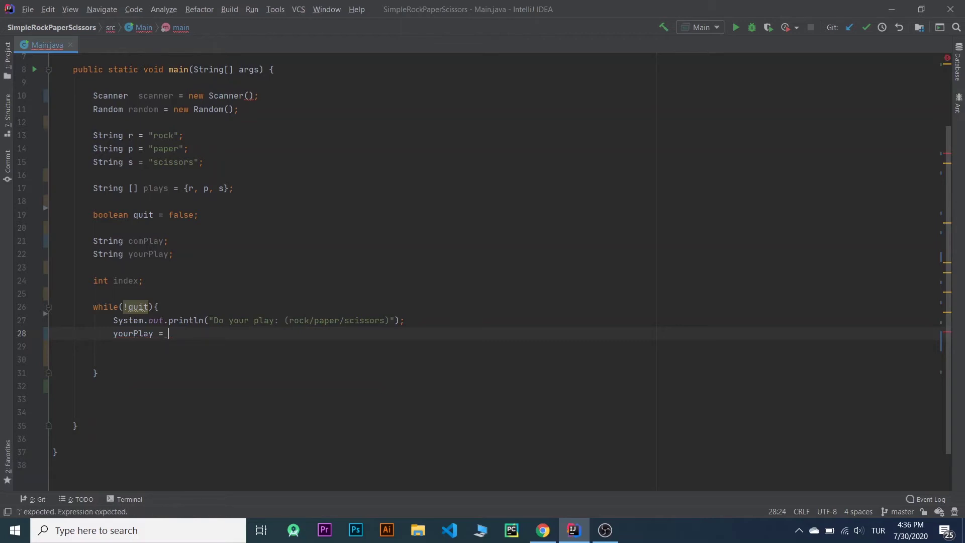
text(scanner.ne)
text(xtLine()
key(Return)
text(;)
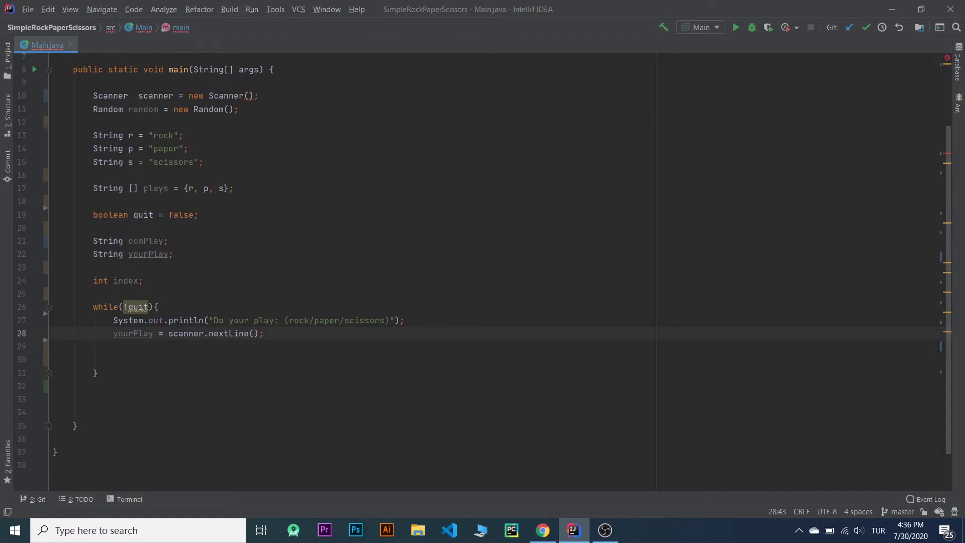
key(Return)
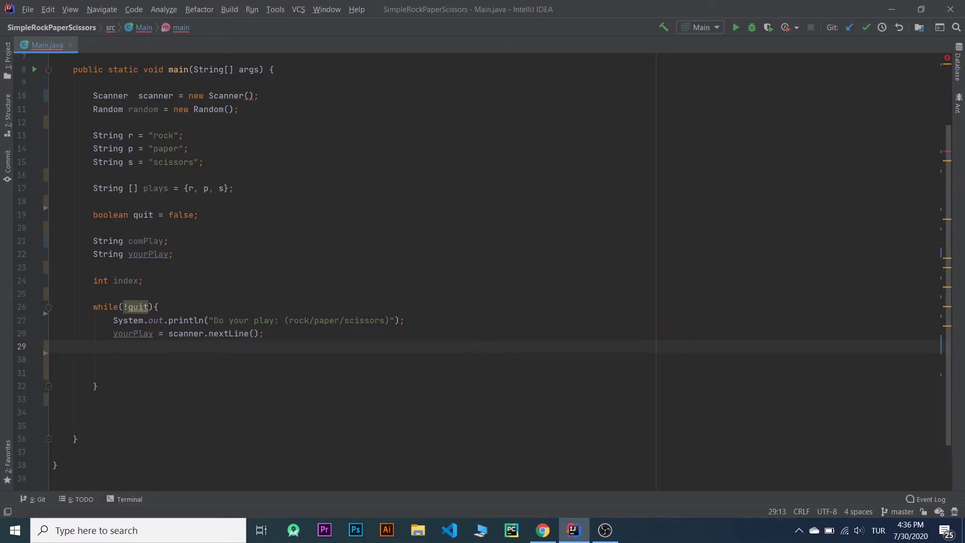
key(Return)
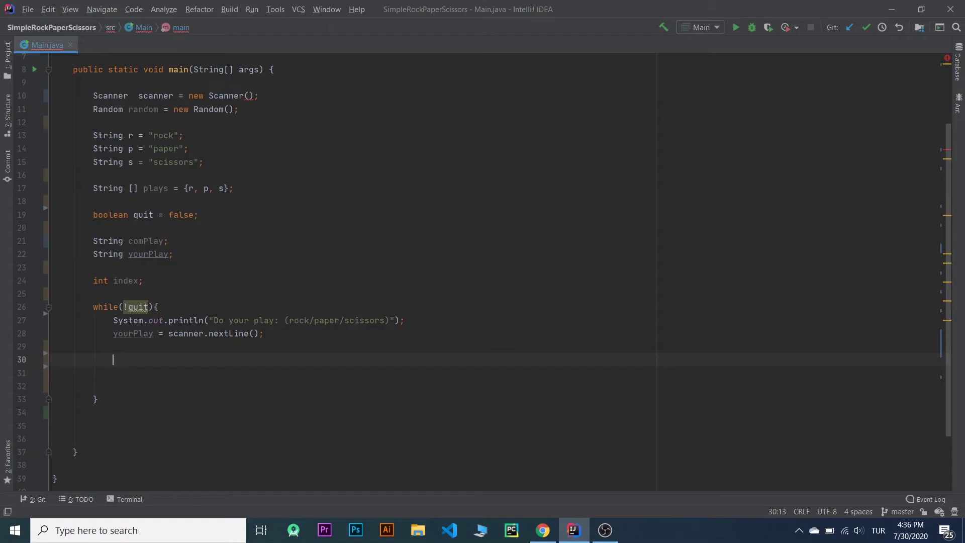
text(index)
text( = )
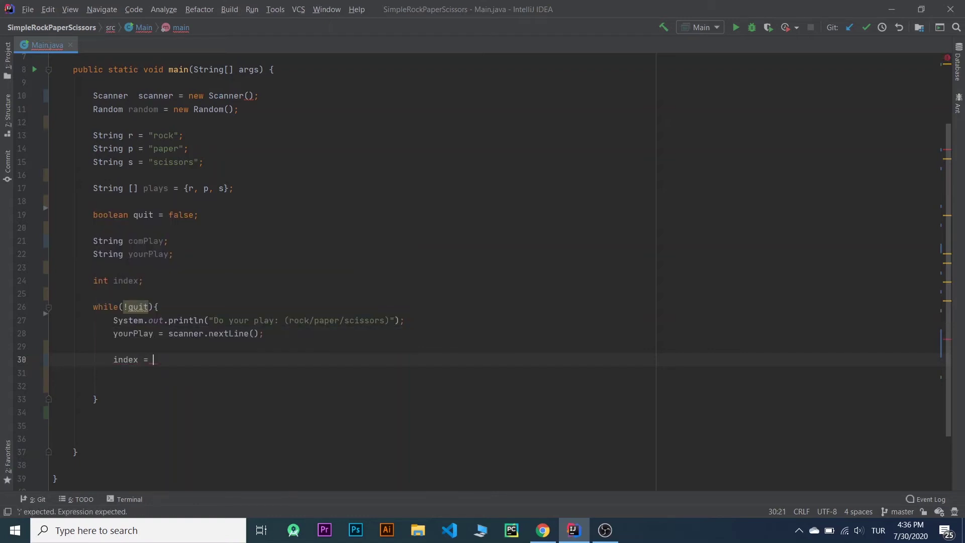
text(random.)
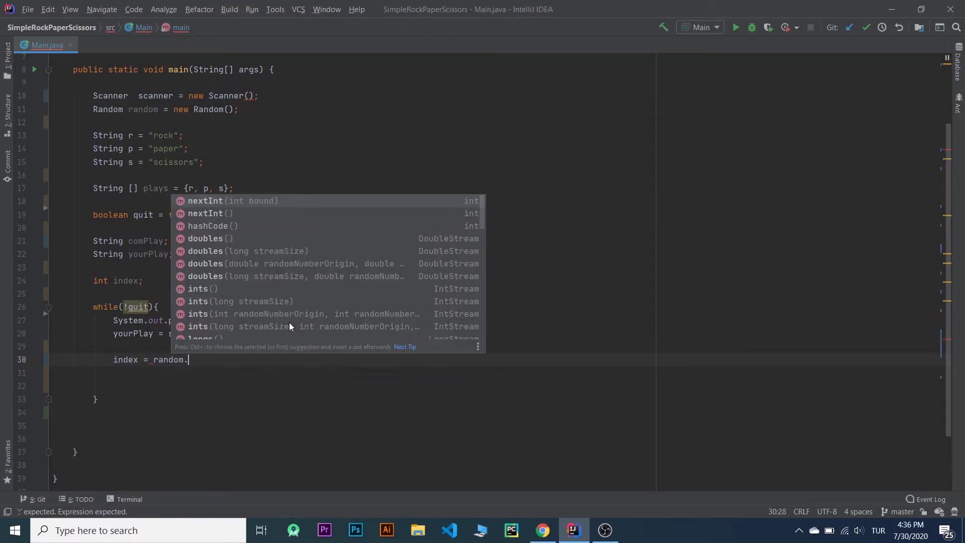
text(ne)
Set index = random.nextInt(3); and comPlay = plays[index]; inside the loop
key(Return)
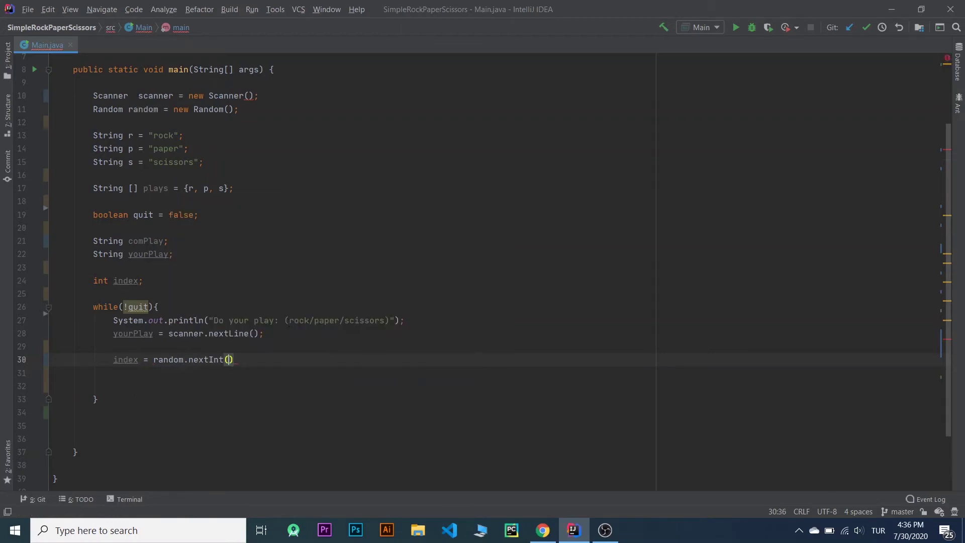
text(3);)
key(Return)
text(com)
key(Return)
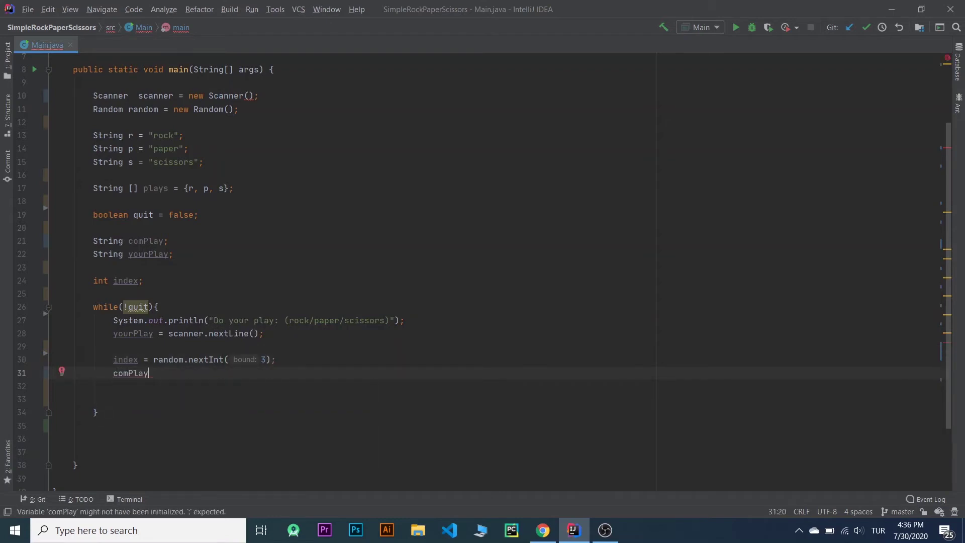
text( = )
text(plays)
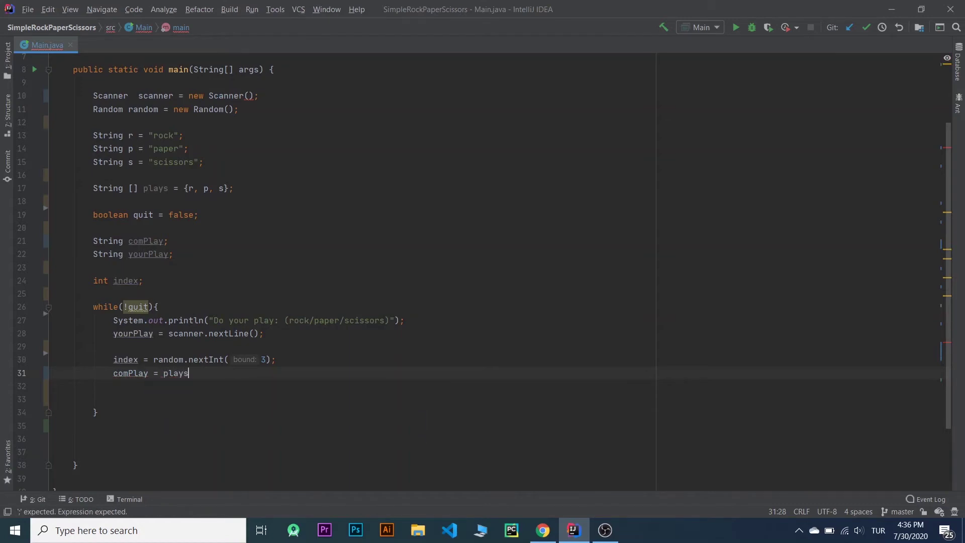
text([)
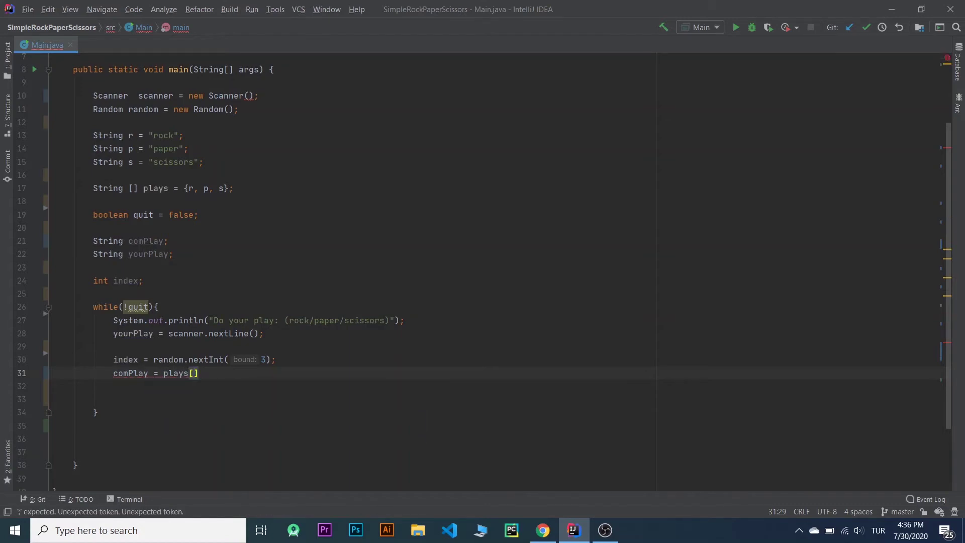
text(in)
text(dex)
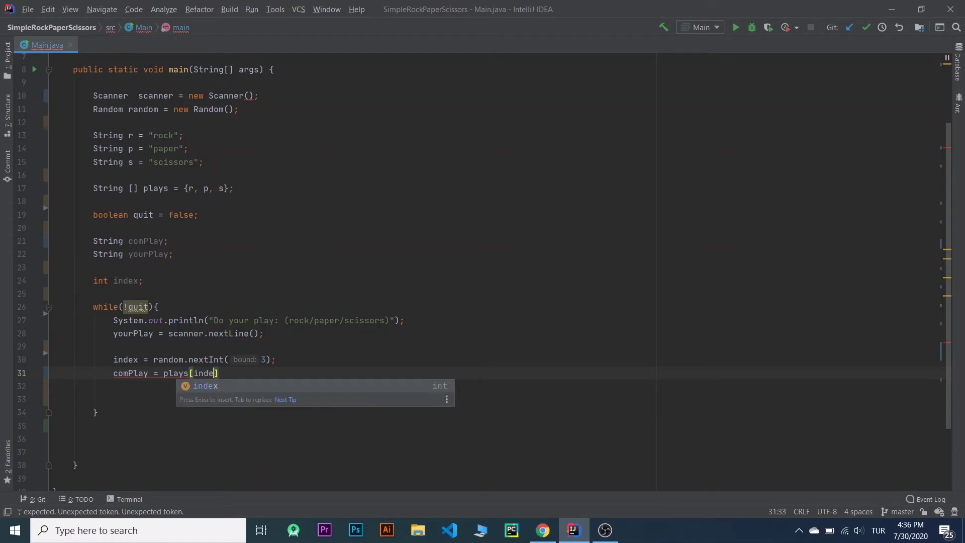
key(End)
text(;)
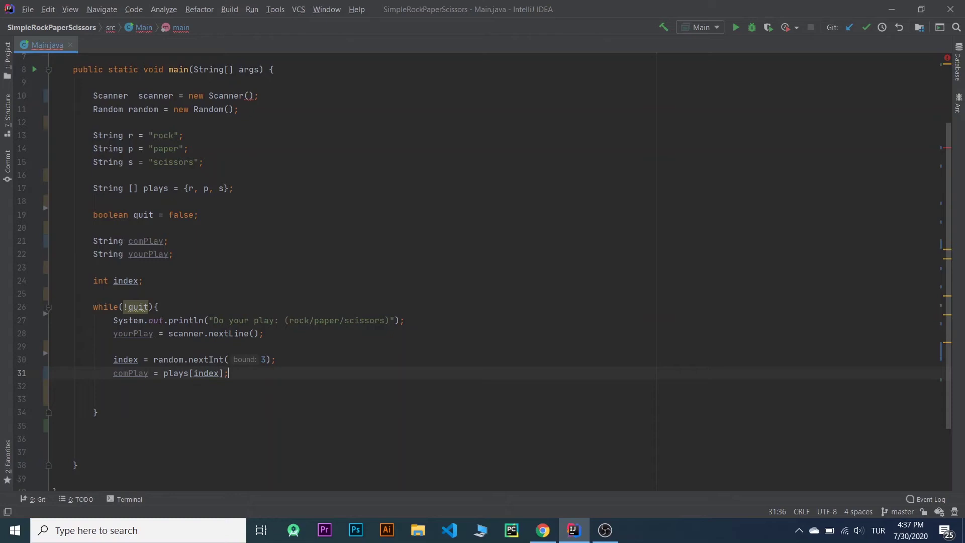
text(so)
Start a println that outputs "Your play: " + yourPlay after the computer picks its move
key(BackSpace)
key(BackSpace)
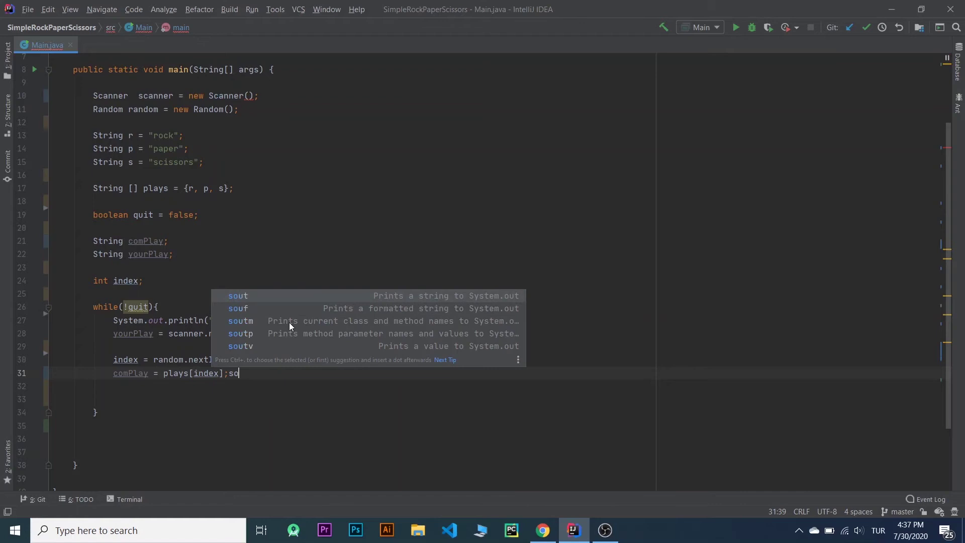
key(Return)
key(Return)
text(sout)
key(Tab)
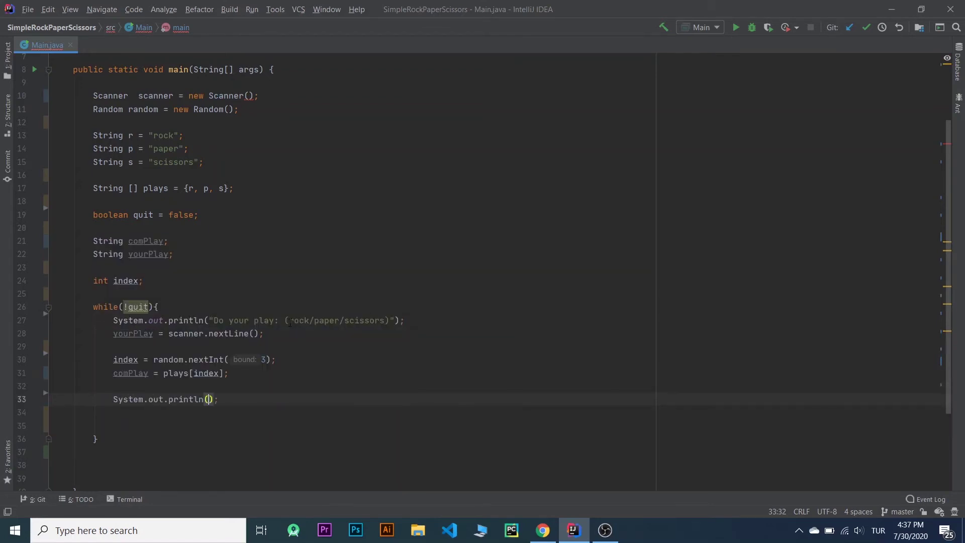
text("your)
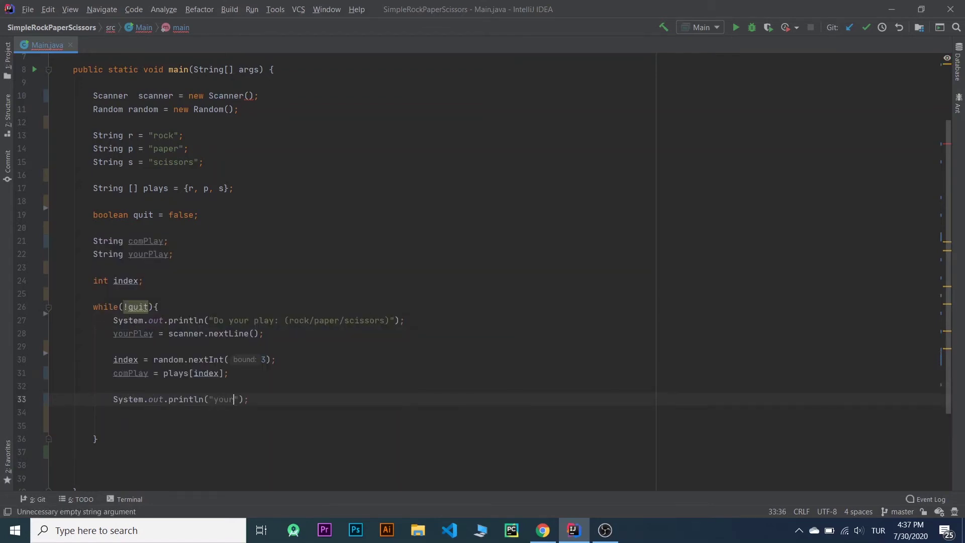
key(BackSpace)
key(BackSpace)
key(BackSpace)
key(BackSpace)
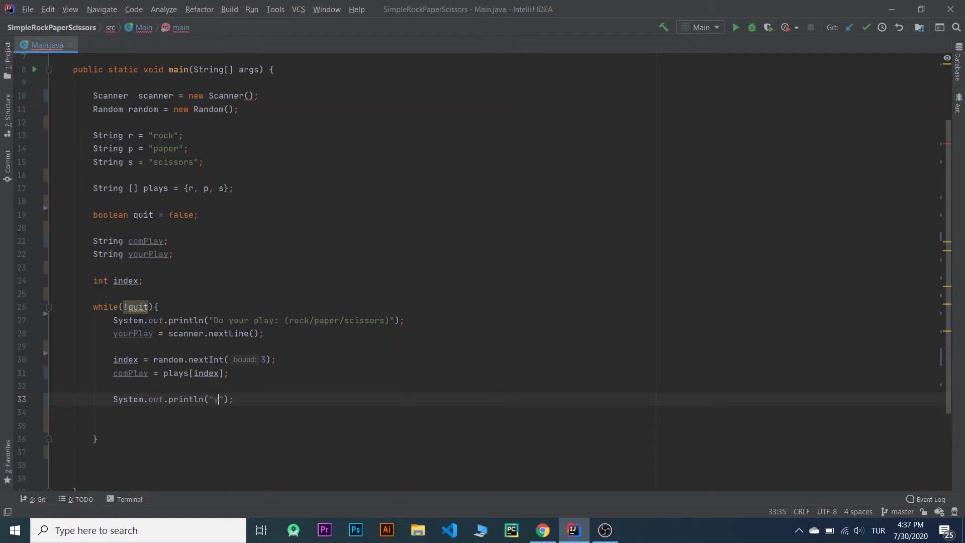
key(BackSpace)
text(Your pla)
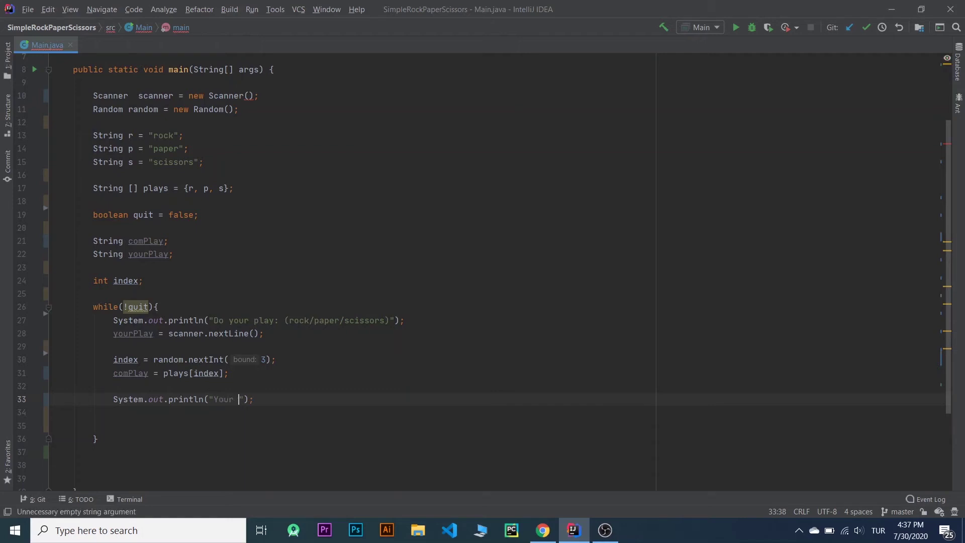
text(y)
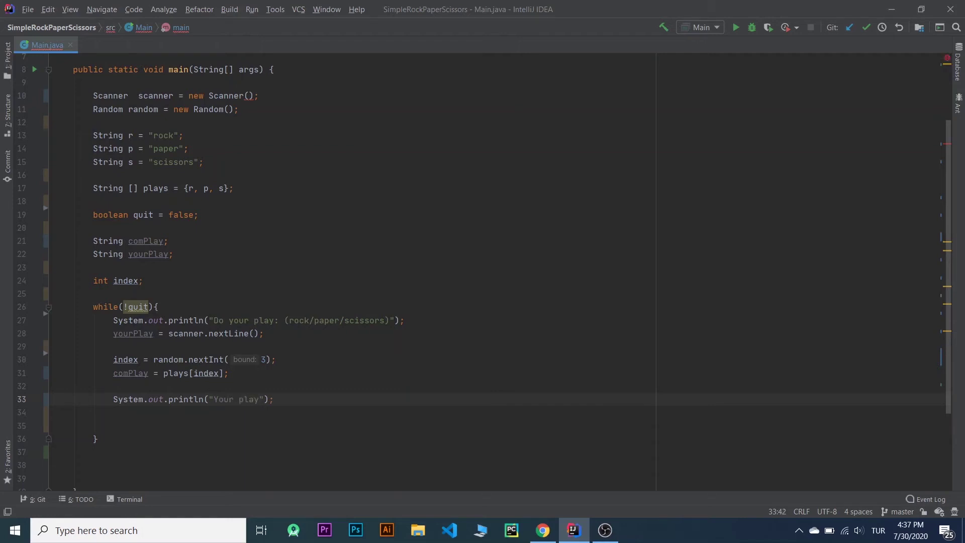
text(:)
key(Right)
text(+ )
text(your)
key(Return)
text(+ "  )
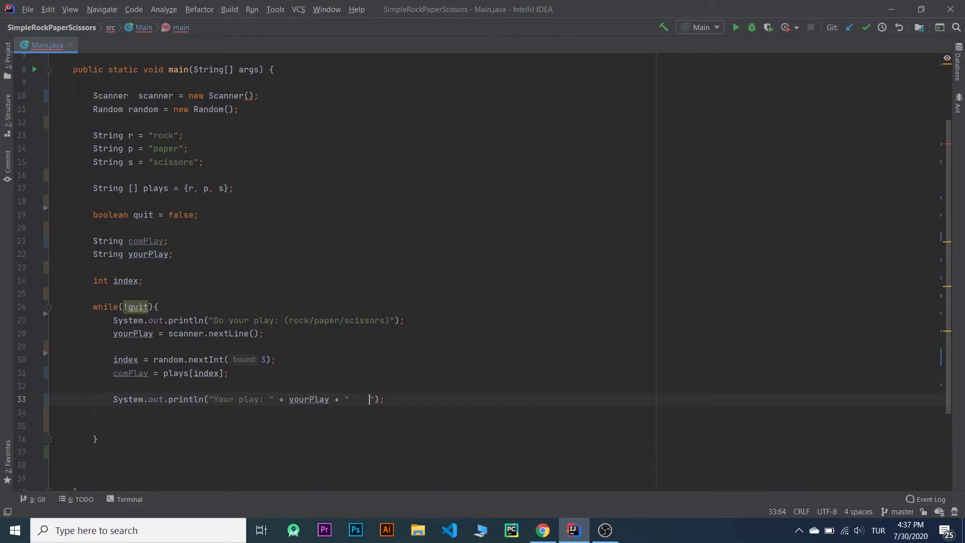
text(   Computer)
Append " Computer's play: " + comPlay to the same println and leave blank lines below
click(53, 386)
text(2)
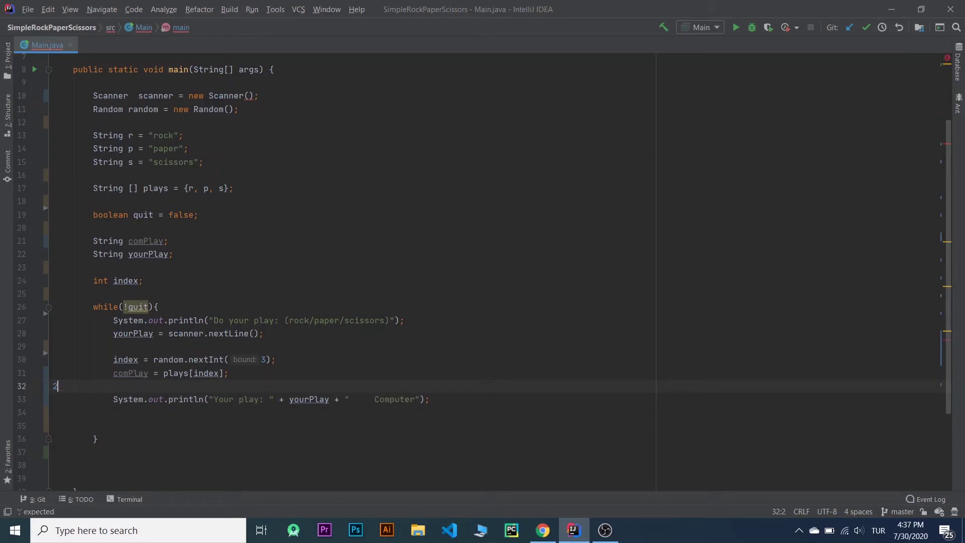
key(BackSpace)
click(414, 399)
text('s p)
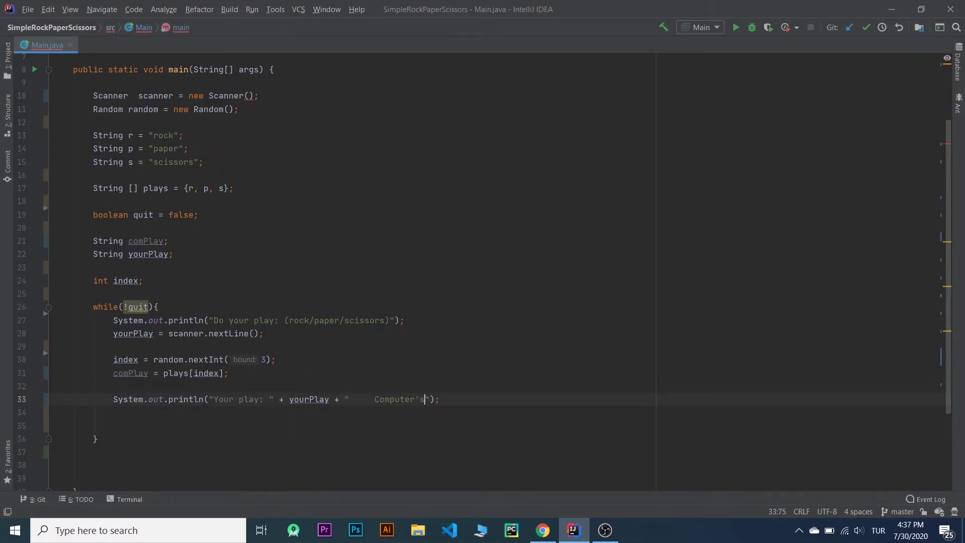
text(lay)
text(: ")
text( + com)
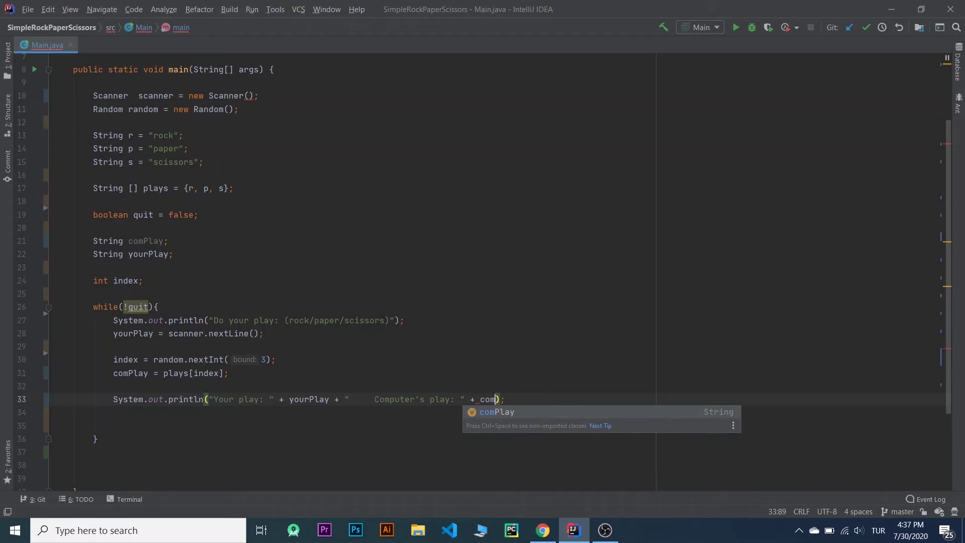
key(Return)
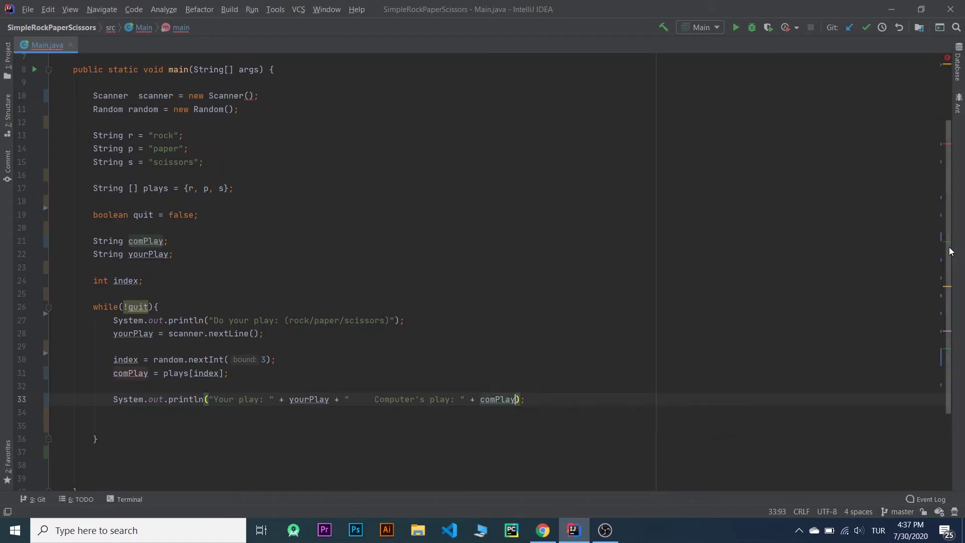
scroll(584, 410, down, 3)
scroll(584, 409, down, 3)
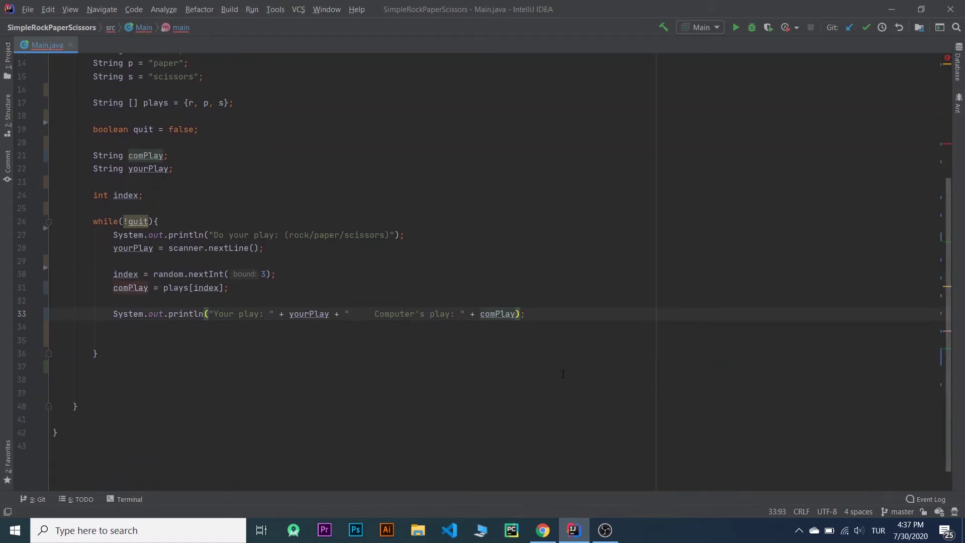
key(End)
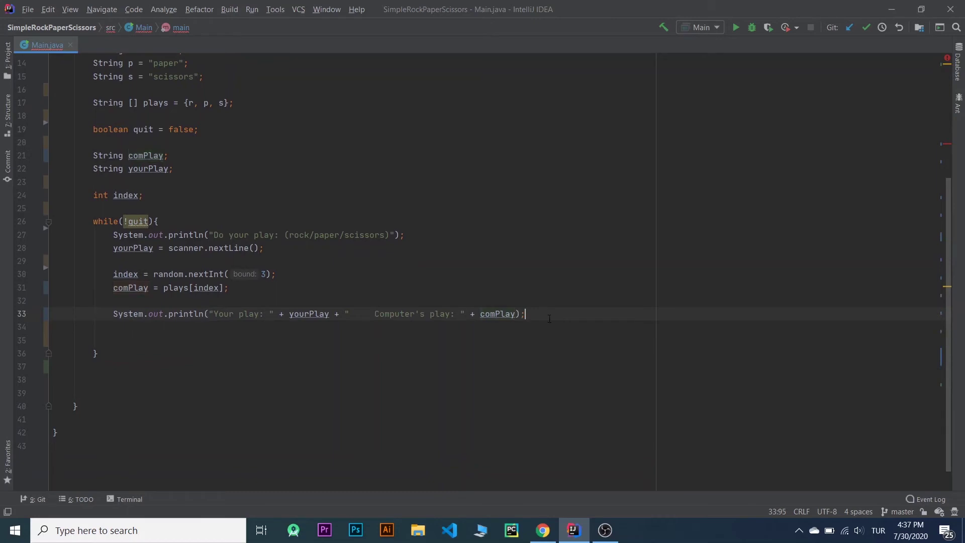
key(Return)
key(Return)
key(Return)
key(Return)
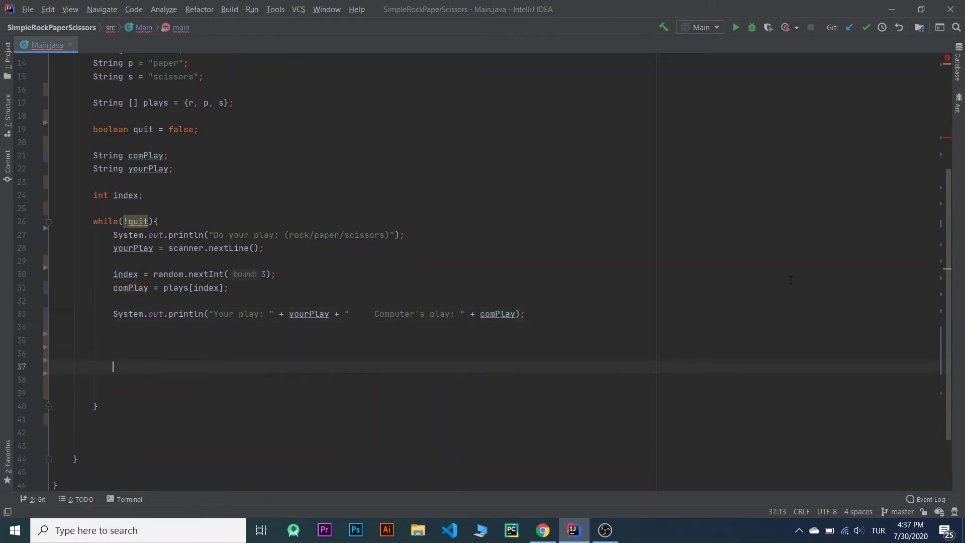
scroll(963, 231, down, 2)
scroll(962, 232, down, 2)
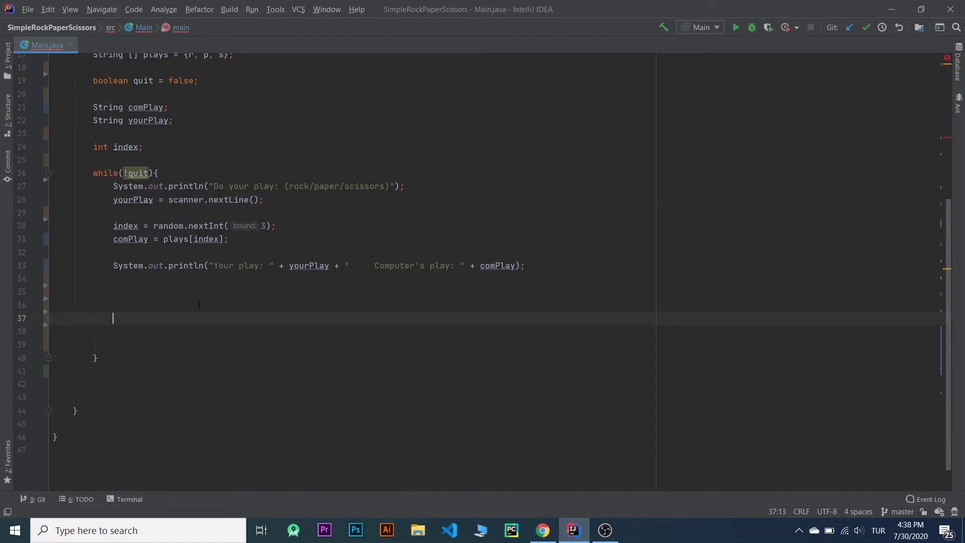
text(if)
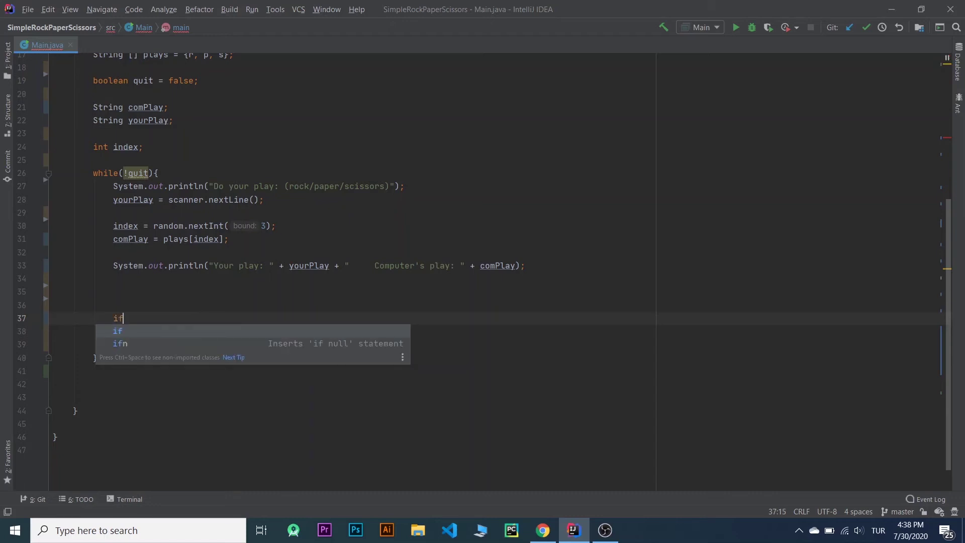
text((){)
Add an if (yourPlay.equals(comPlay)) block comparing the two plays
key(Return)
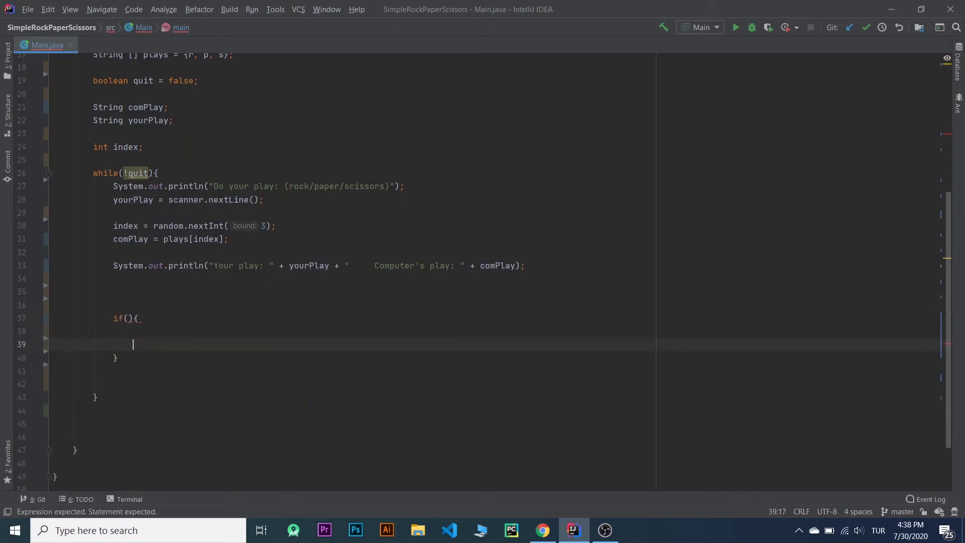
key(Up)
key(Left)
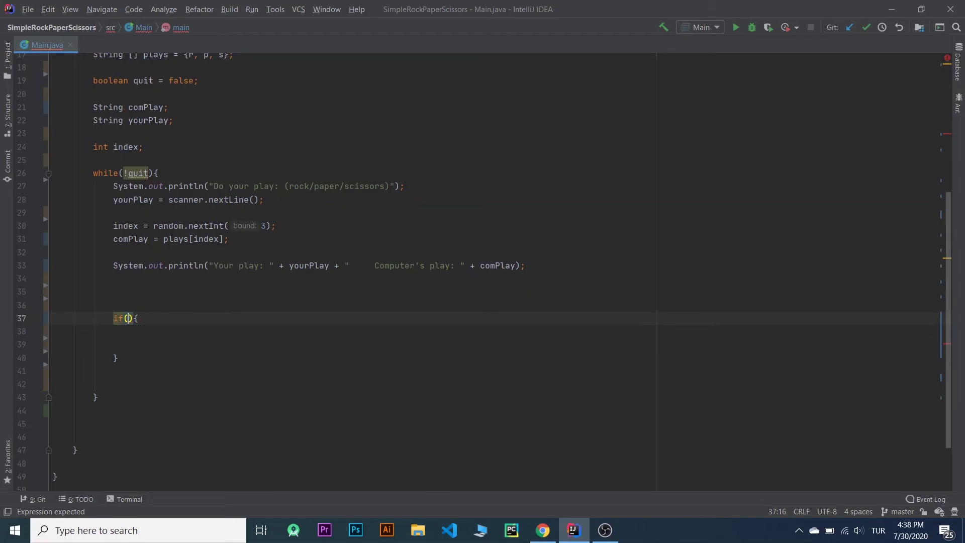
text(yourPlay)
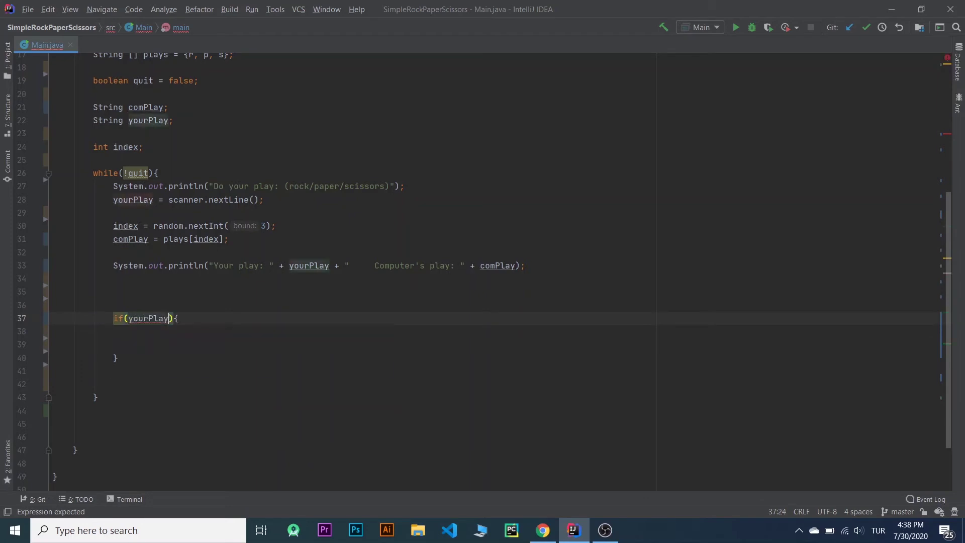
text(.euq)
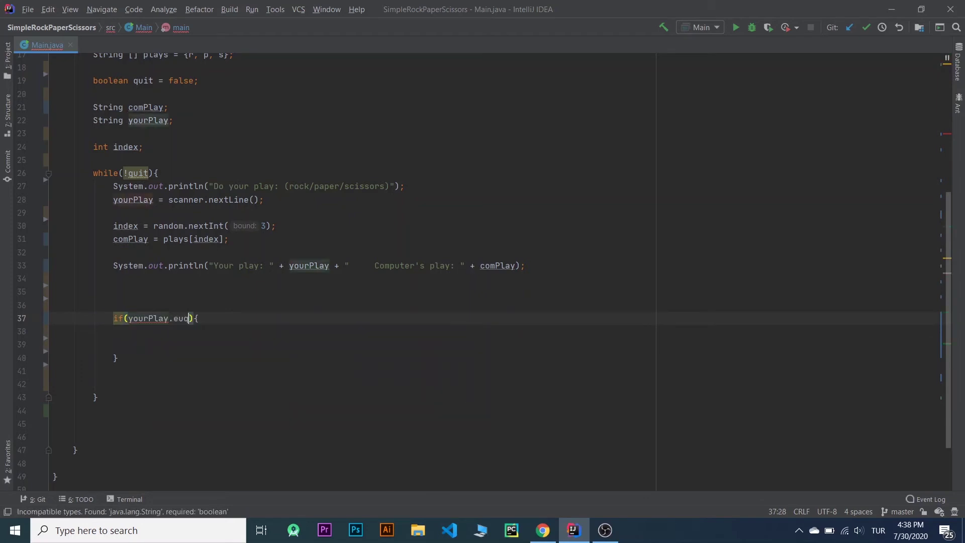
text(ak)
key(BackSpace)
key(BackSpace)
key(BackSpace)
text(equa)
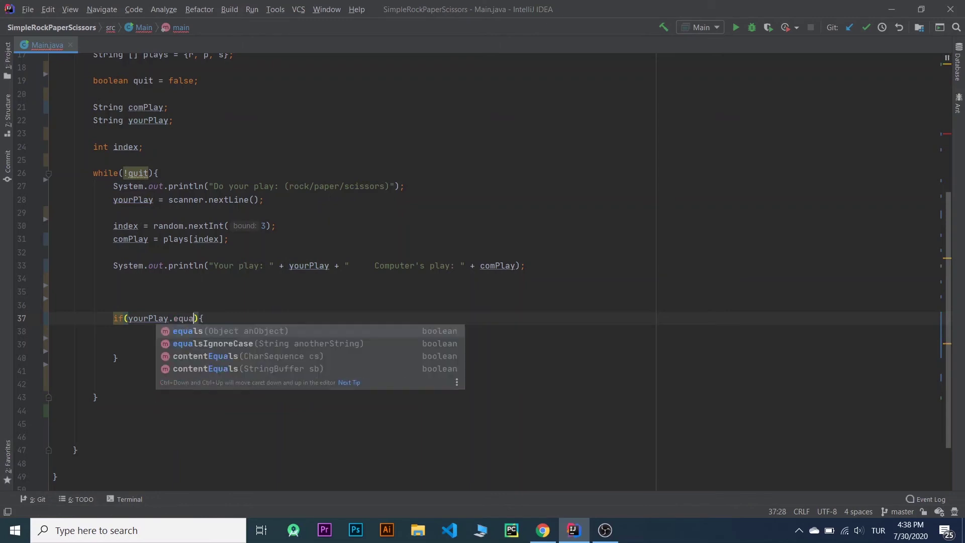
key(Return)
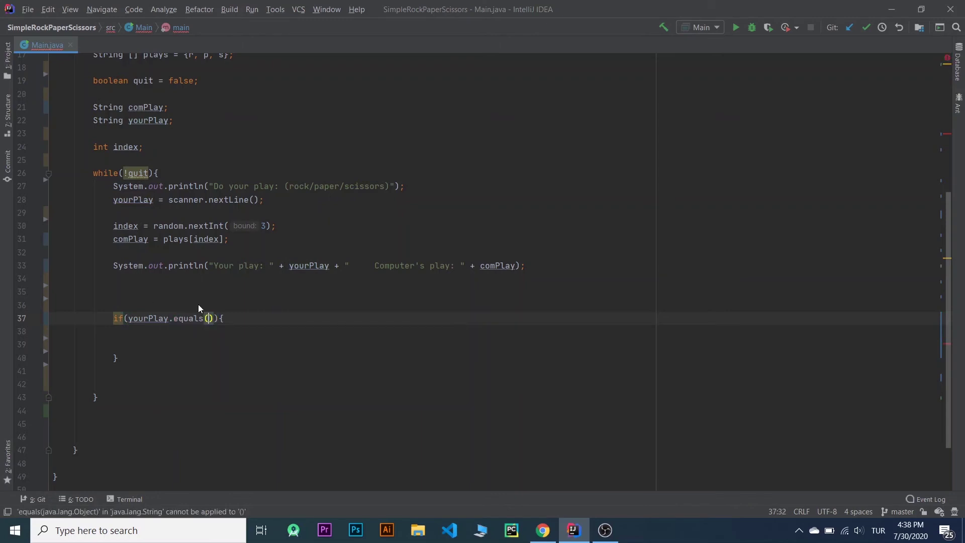
text(com)
key(Return)
key(End)
key(Return)
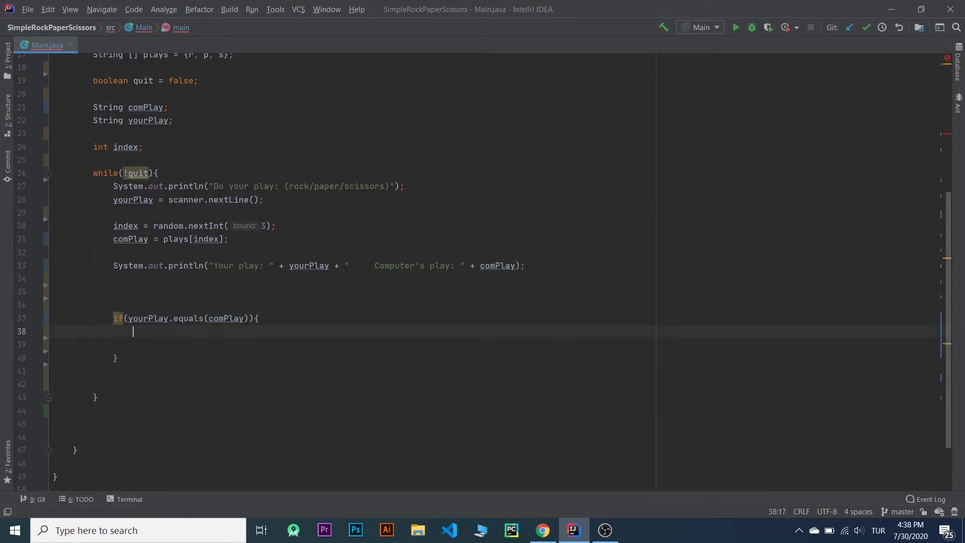
text(sout)
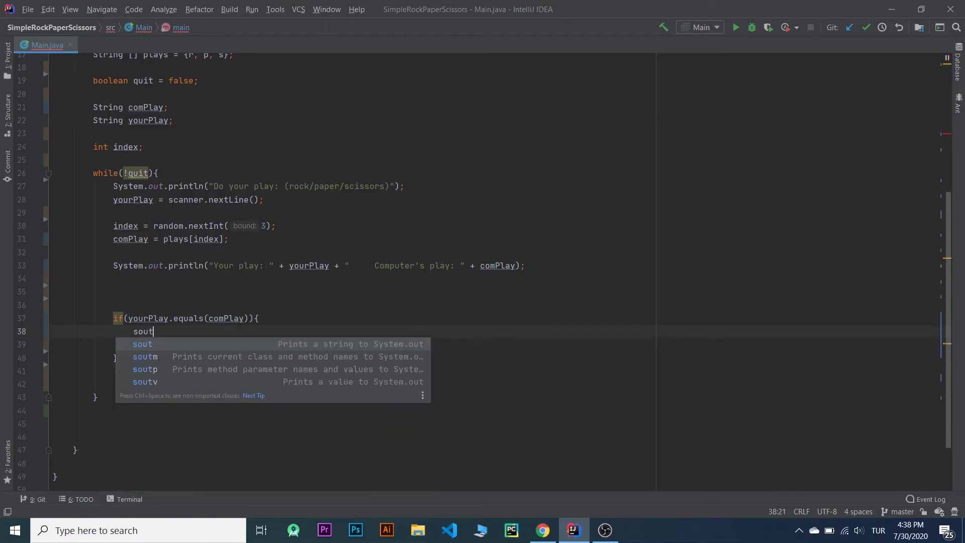
Print "Tie!!" inside the if block and move below its closing brace for the else
key(Tab)
text(")
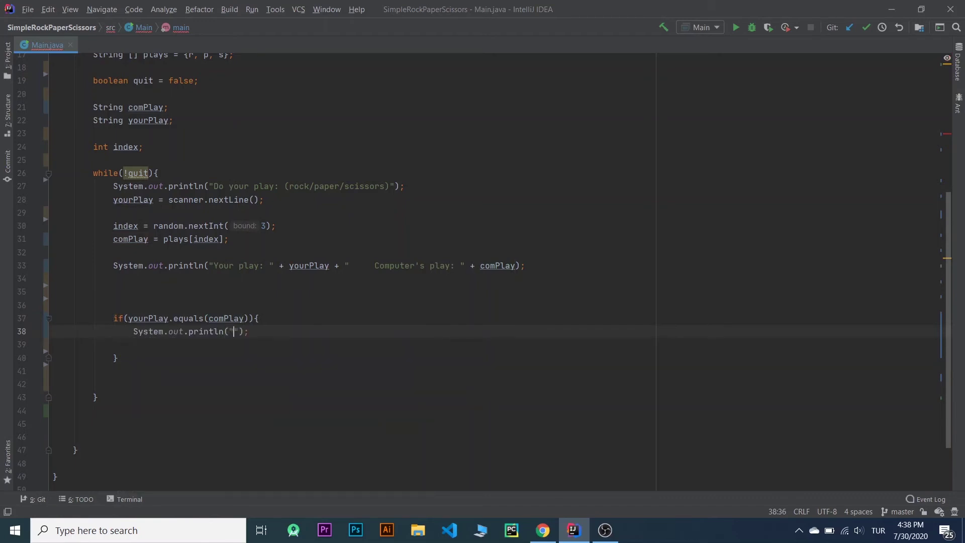
text(Tie!!)
key(Down)
key(Down)
key(End)
text(else)
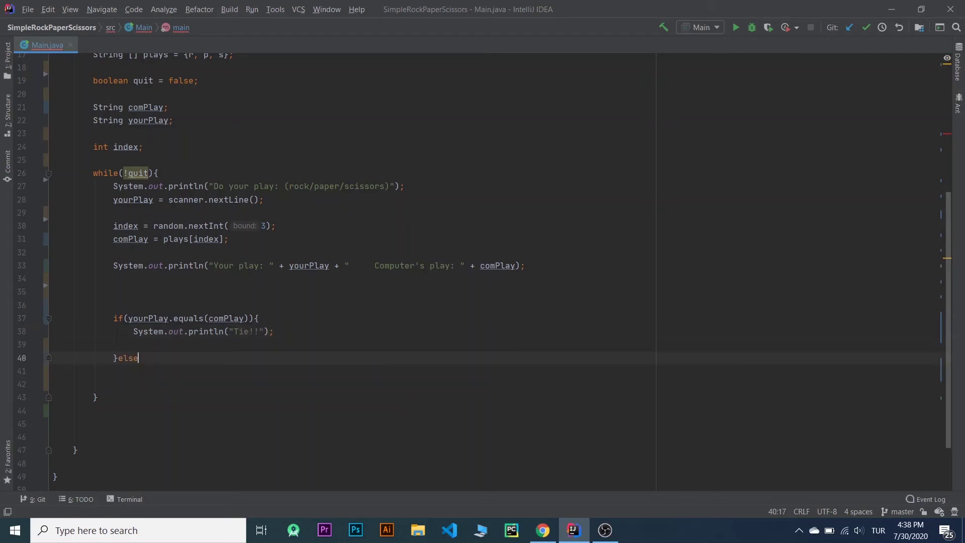
text( if()
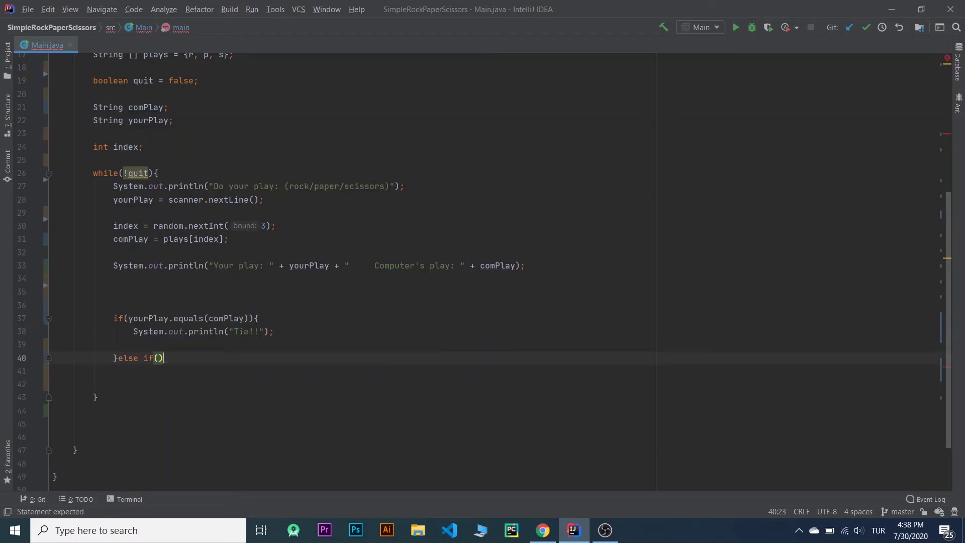
Write the first else-if for yourPlay r vs comPlay p printing "Computer Wins!!!"
key(End)
text({)
key(Return)
key(Up)
key(Left)
key(Left)
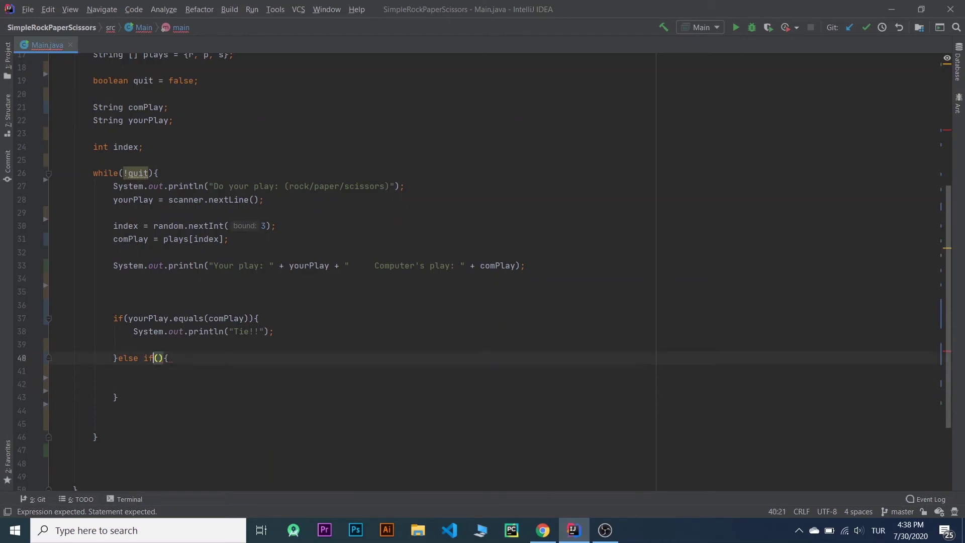
text(you)
key(Tab)
text(.)
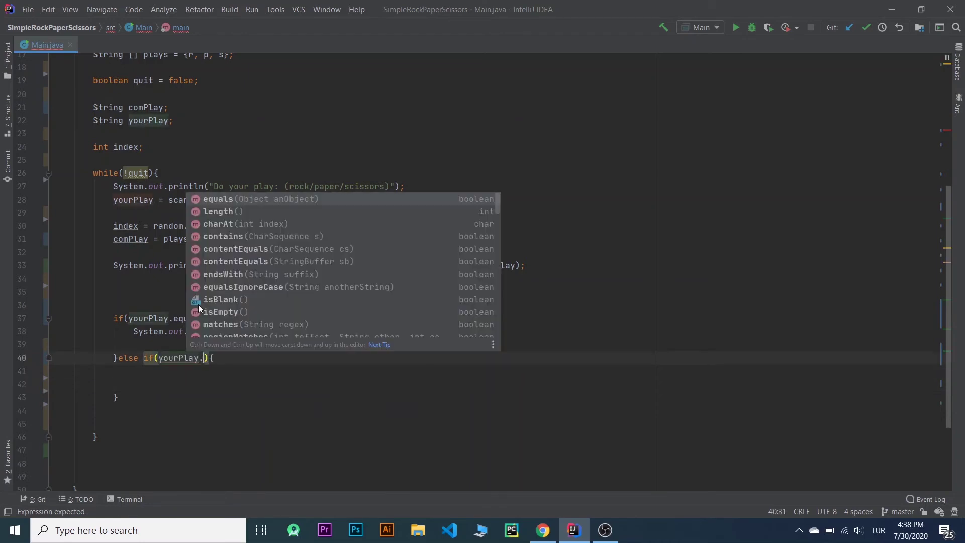
text(equa)
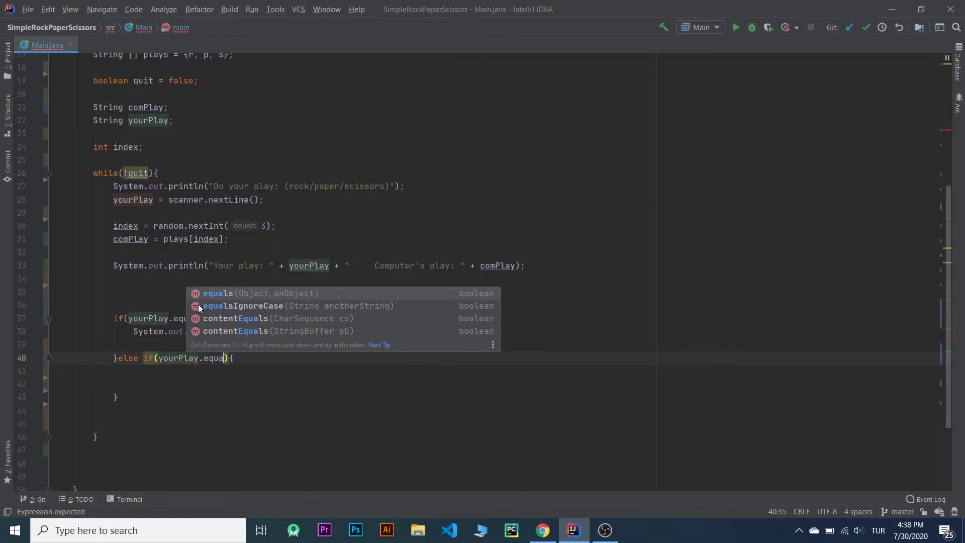
text(ls()
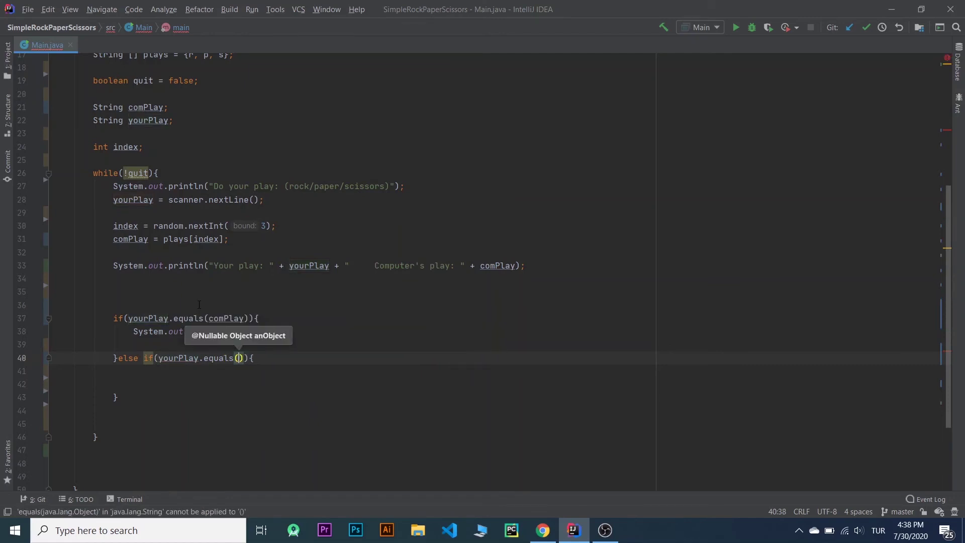
text(r)
key(Escape)
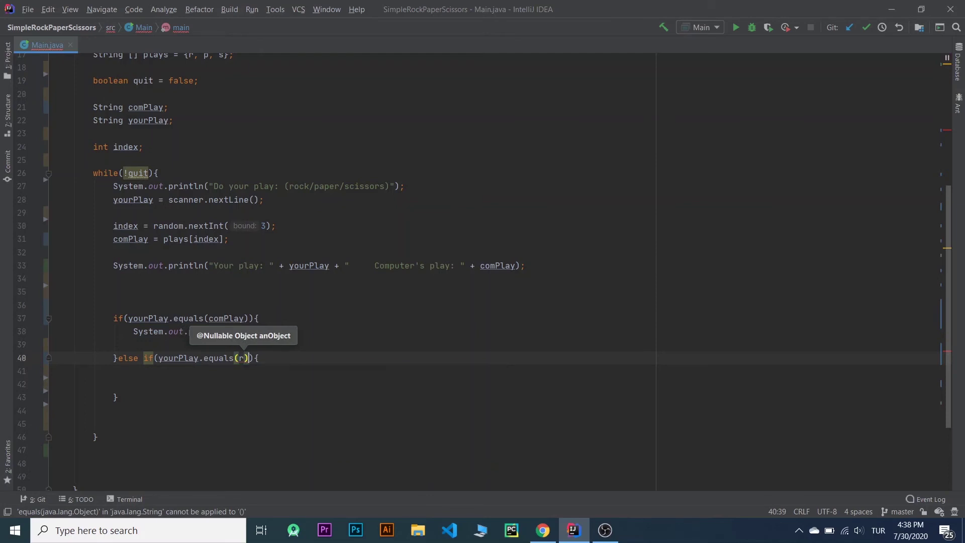
text() && )
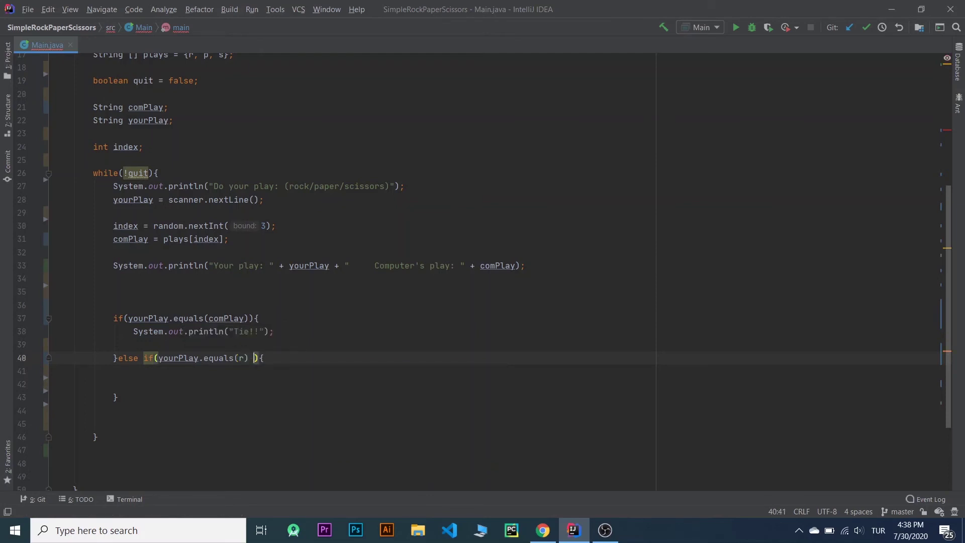
text(comPlay)
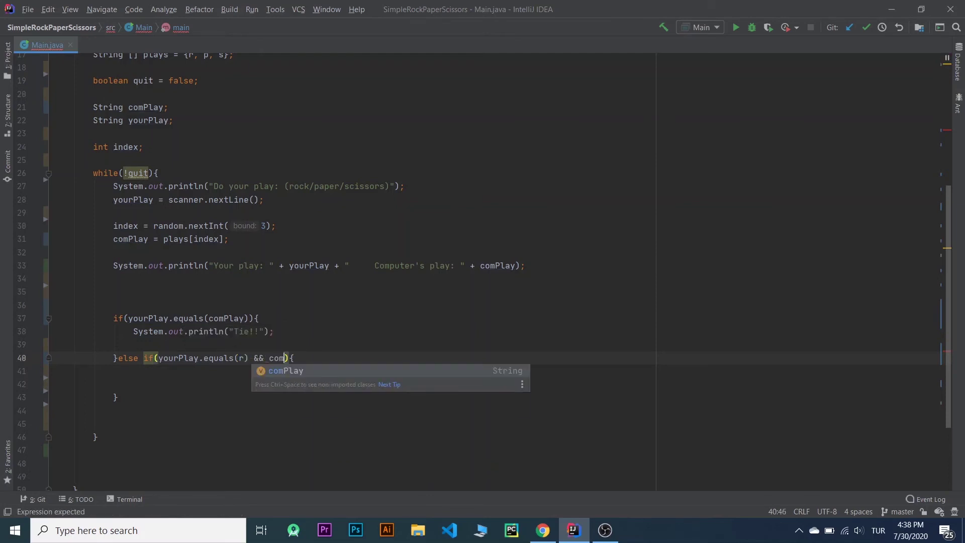
text(.)
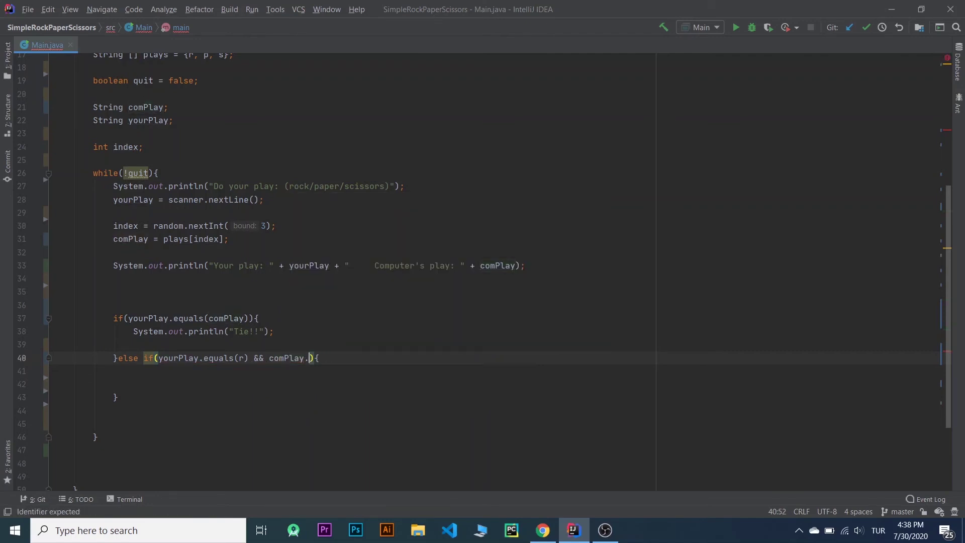
text(equa)
key(Return)
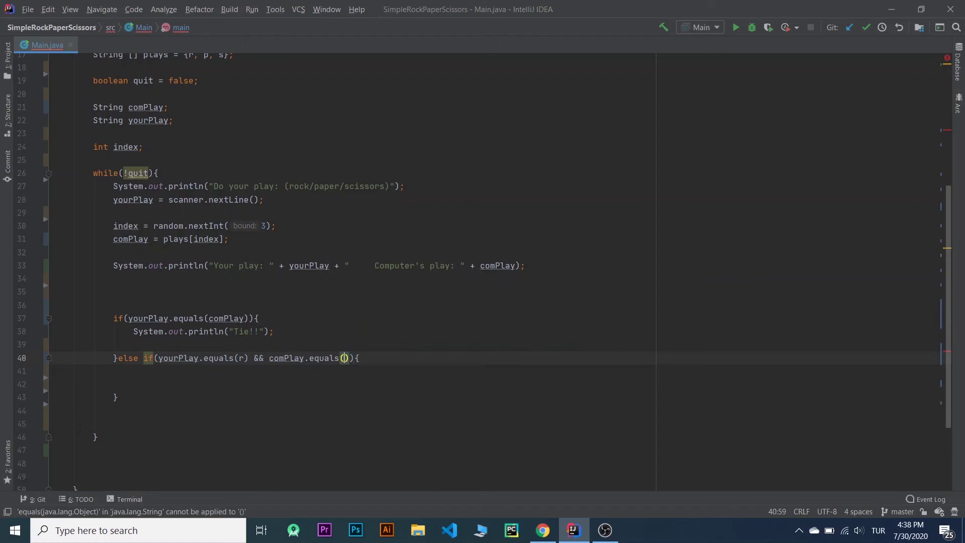
text(p)
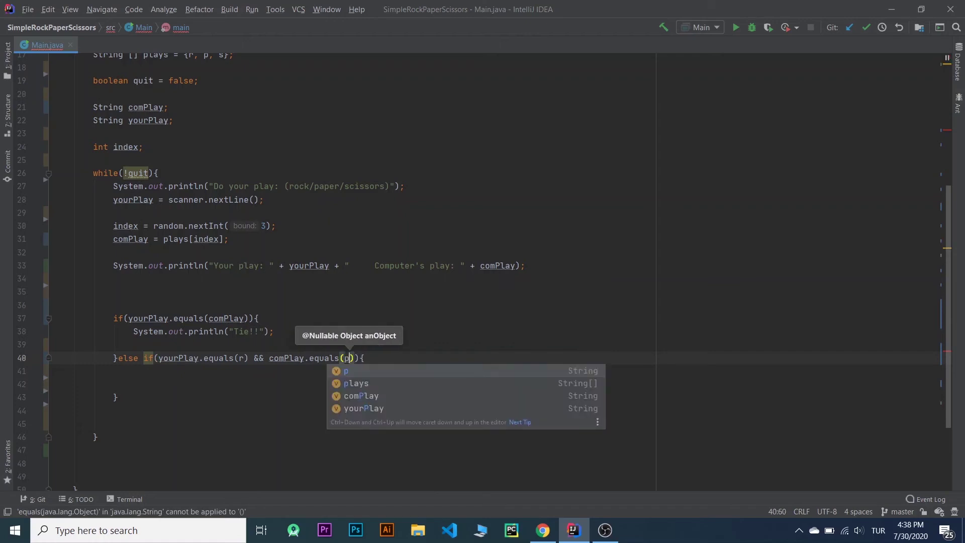
key(Down)
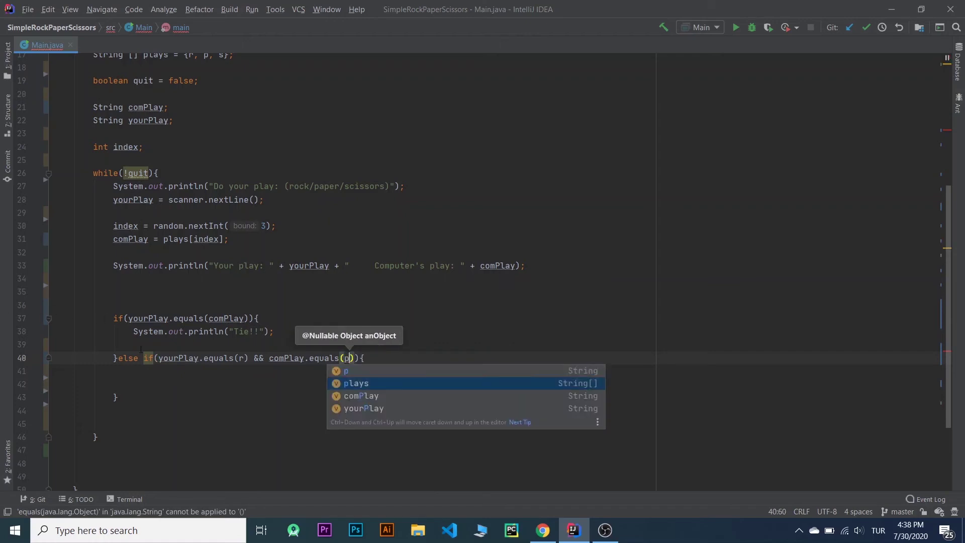
key(Escape)
key(End)
key(Return)
text(sout)
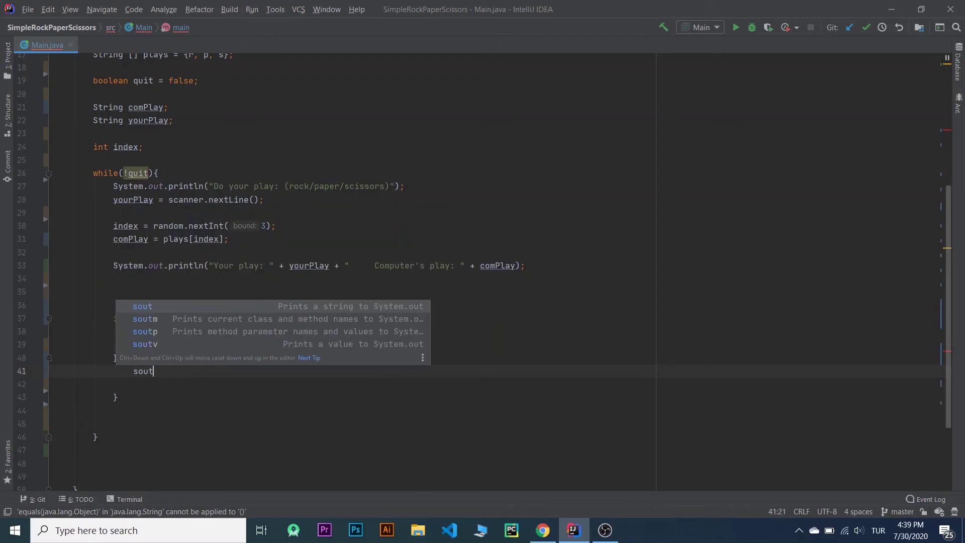
key(Tab)
text(")
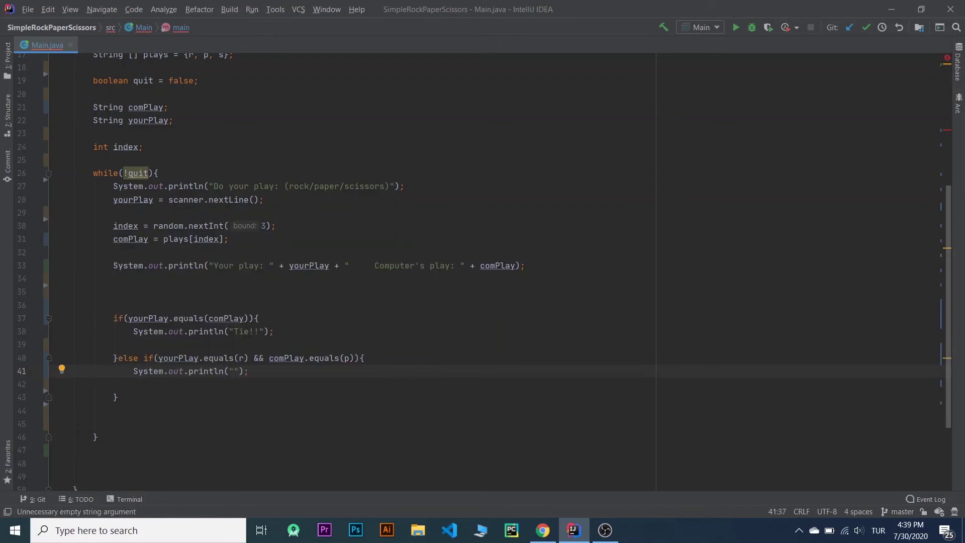
text(Computer Wins!)
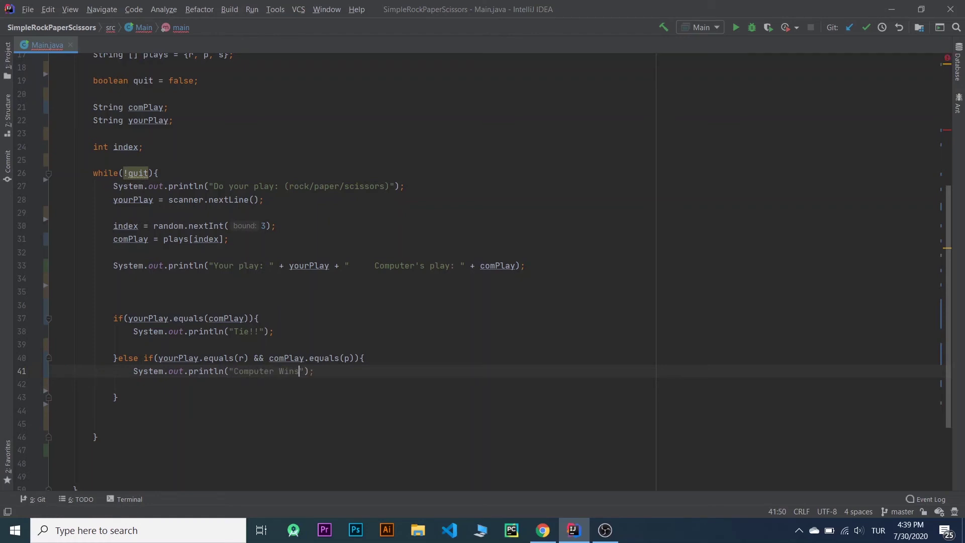
text(!!!)
scroll(948, 299, down, 2)
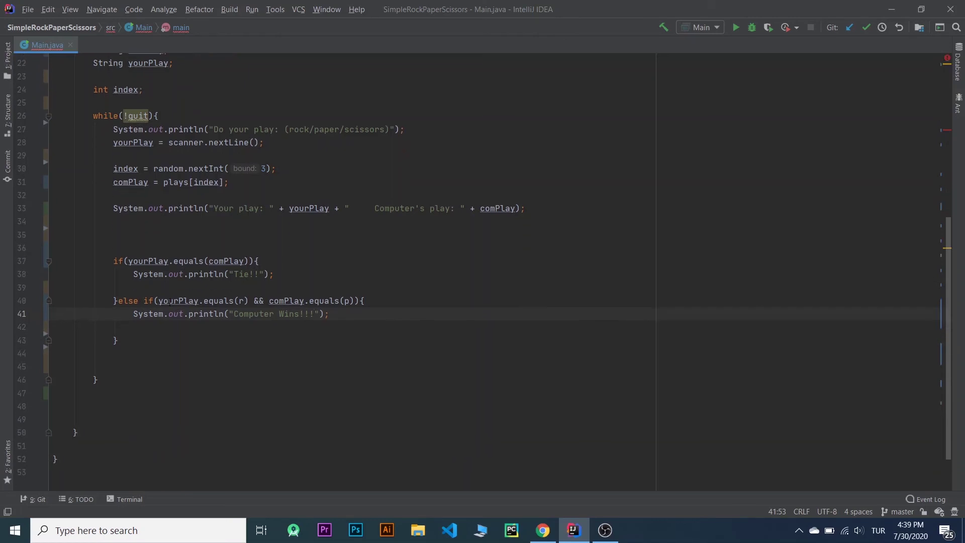
Duplicate the branch with Ctrl+D and edit the copy's comPlay argument and message to "You Win!!!"
drag(117, 301, 155, 326)
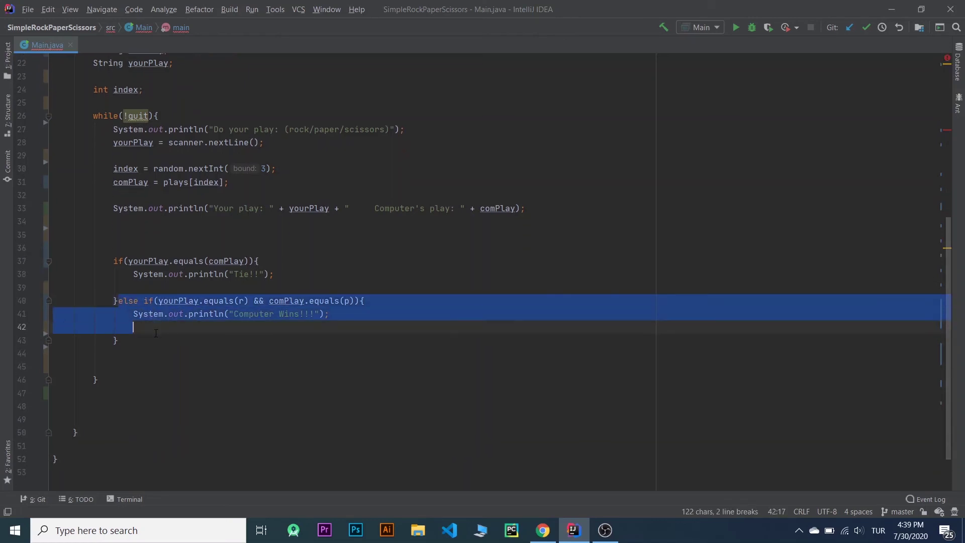
key(ctrl+d)
click(354, 340)
key(BackSpace)
text(s)
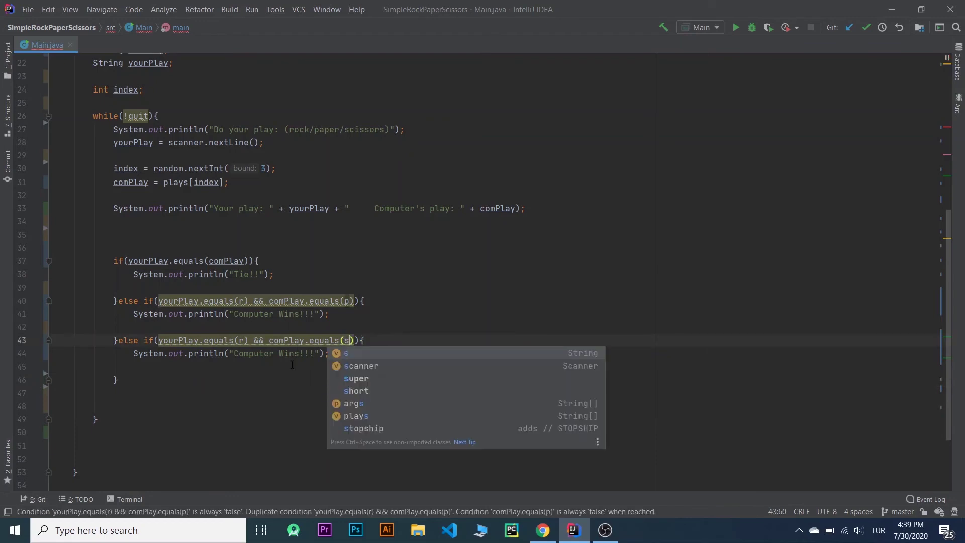
key(Escape)
double_click(255, 354)
text(You)
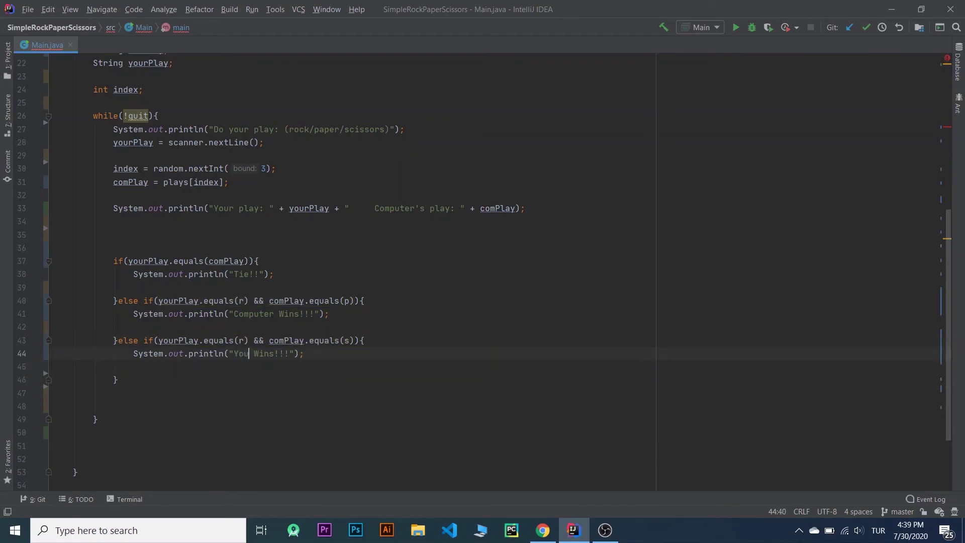
click(274, 354)
key(BackSpace)
Paste another else-if branch and change its r/p arguments and message to "You Win!!!"
click(121, 367)
key(ctrl+v)
double_click(241, 379)
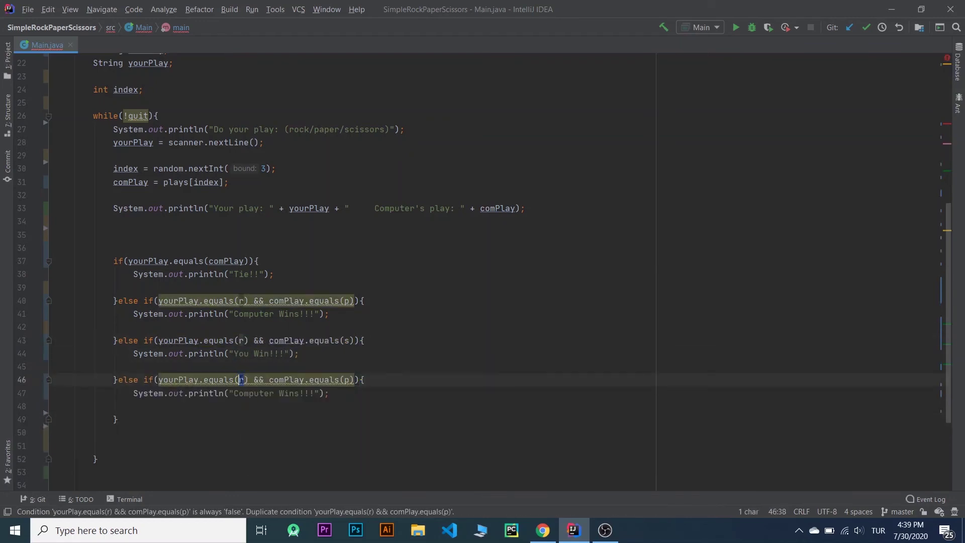
text(p)
double_click(347, 379)
text(r)
double_click(255, 392)
text(You)
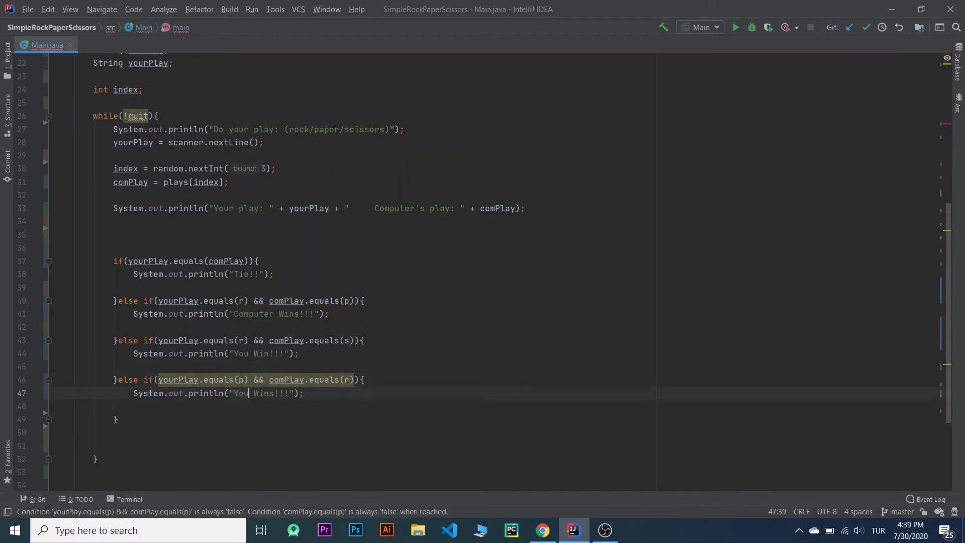
click(273, 392)
key(BackSpace)
scroll(377, 301, down, 2)
Paste two more else-if branches and edit their arguments and messages for the remaining pairings
click(121, 362)
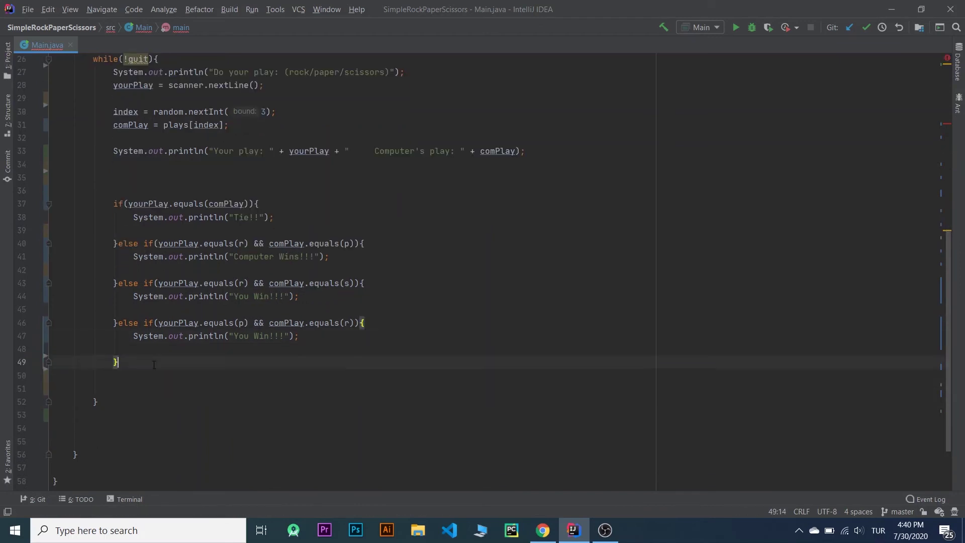
text(else if(yourPlay.equals(r) && comPlay.equals(p)){                 System.out.println("Computer Wins!!!");              })
text(p)
click(226, 402)
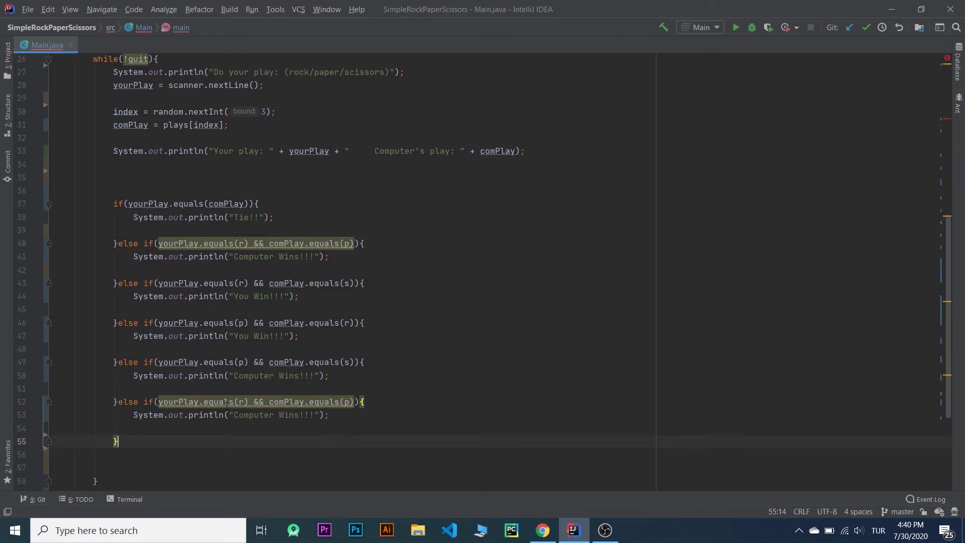
double_click(241, 402)
text(s)
double_click(348, 401)
text(r)
key(ctrl+v)
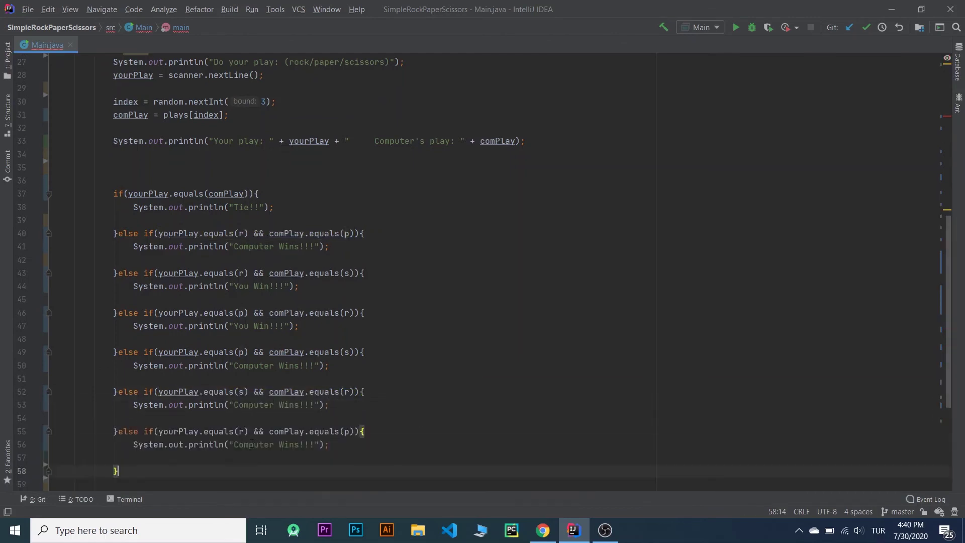
double_click(242, 432)
text(s)
double_click(252, 445)
text(You)
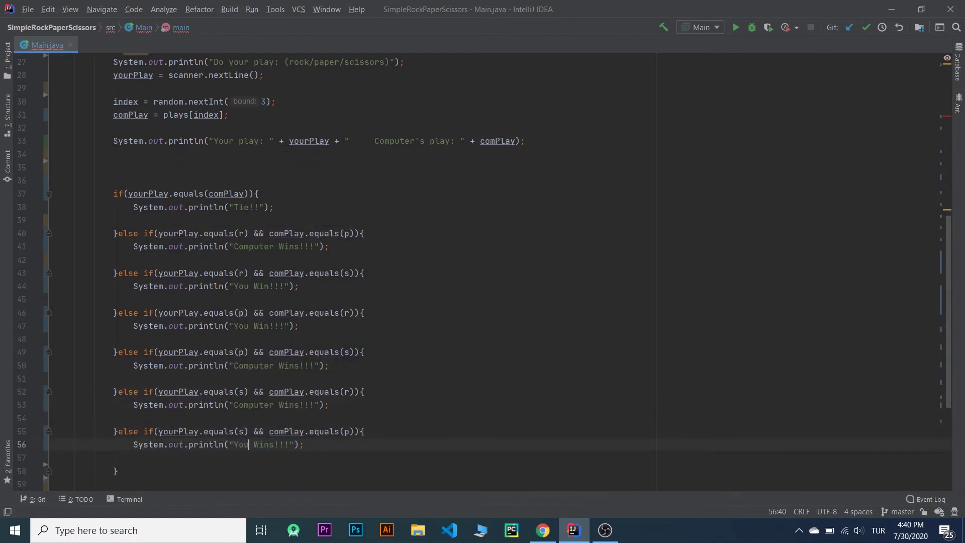
Fix 'Wins' to 'Win', then pass System.in to the Scanner constructor to clear its error
key(Right)
key(Right)
key(Right)
key(Delete)
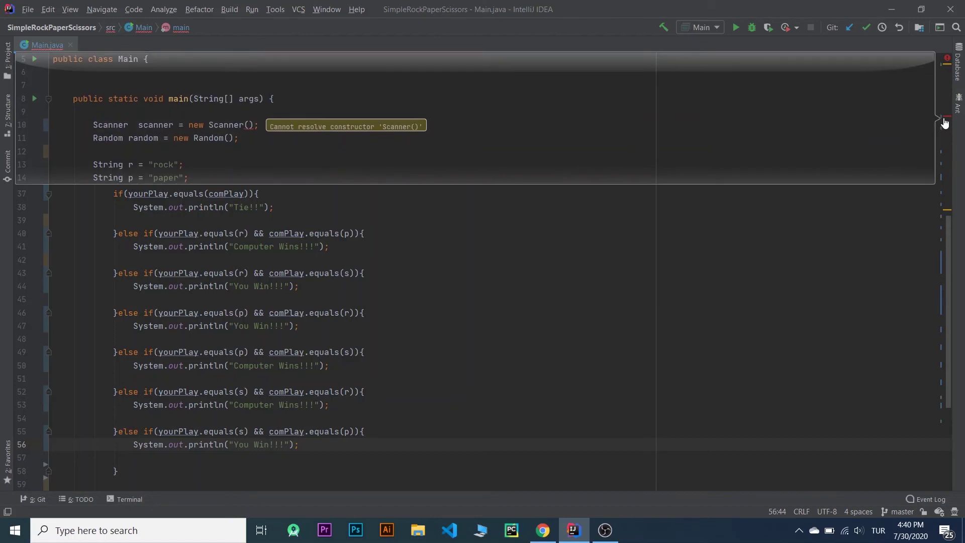
click(945, 123)
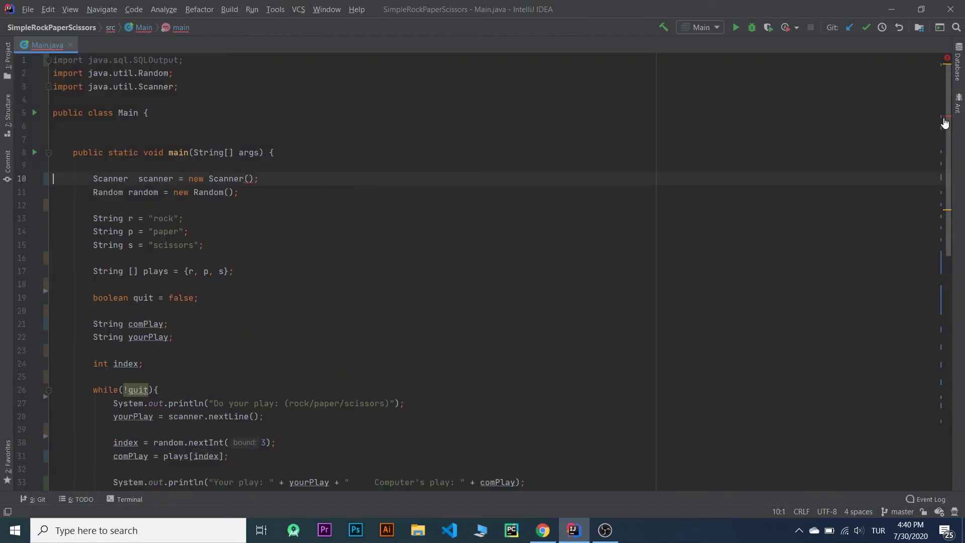
key(End)
key(Left)
key(Left)
text(System.)
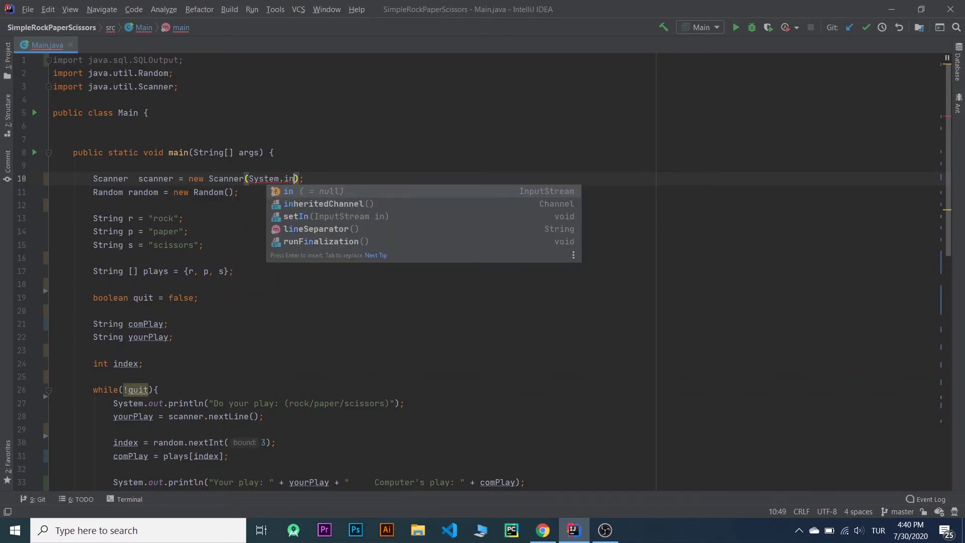
key(Return)
click(435, 323)
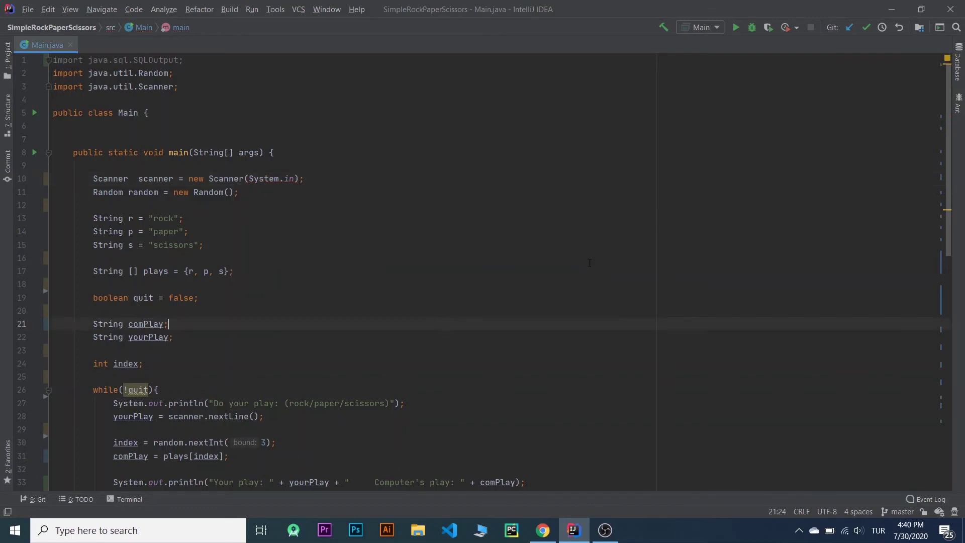
drag(949, 200, 948, 396)
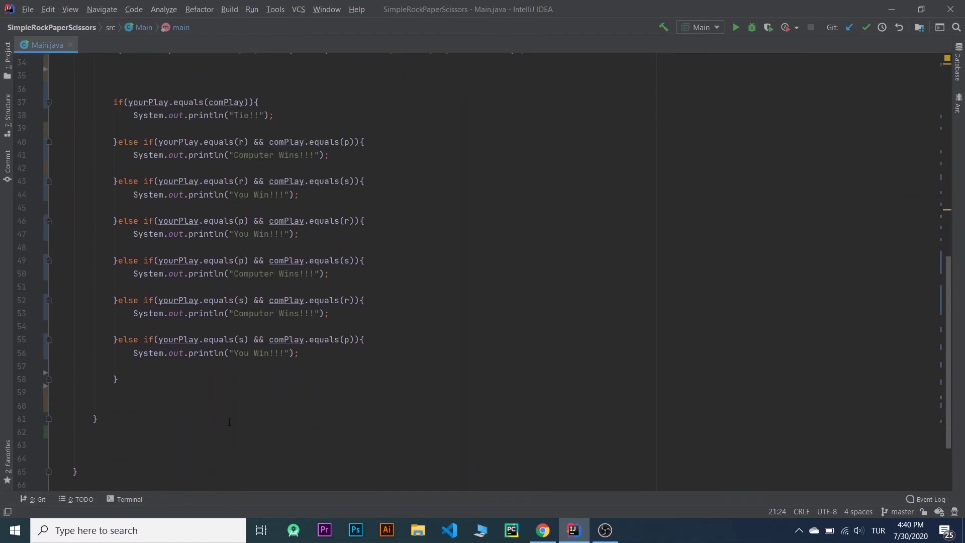
Add a final else branch that prints "Invalid play"
click(121, 379)
text(els)
text(e{)
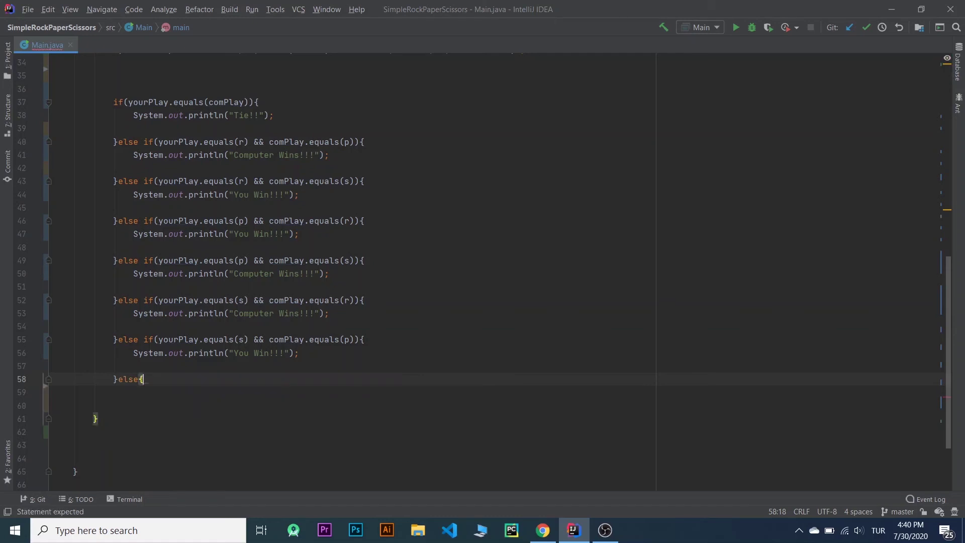
key(Return)
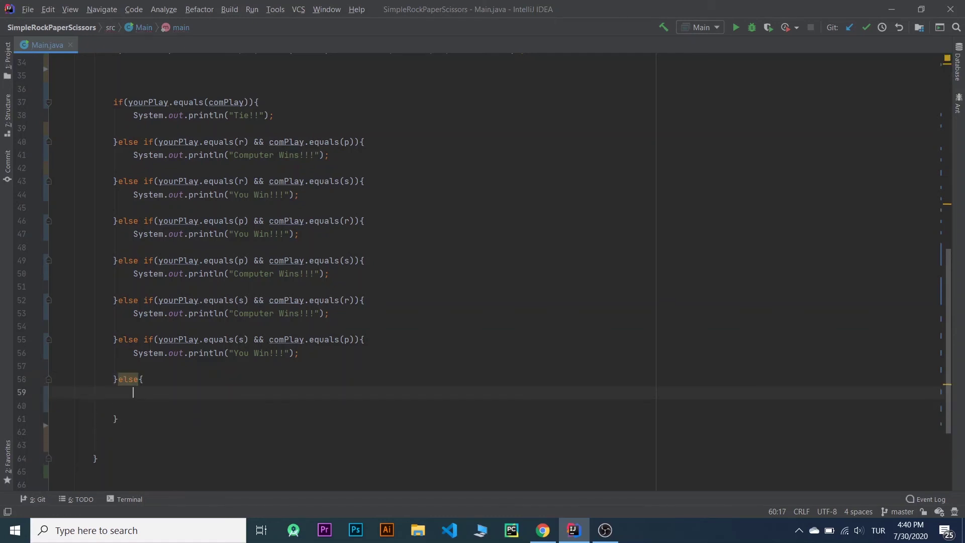
text(so)
key(Tab)
text(")
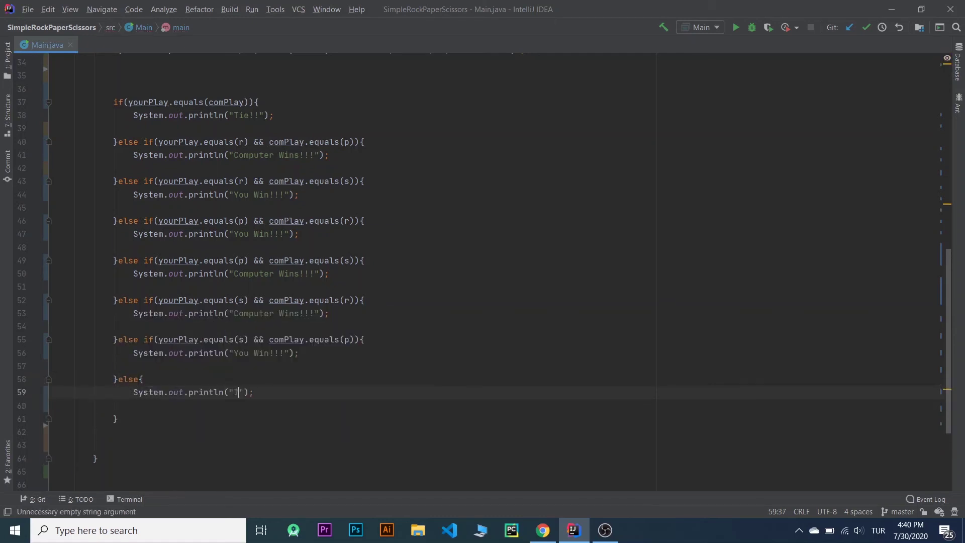
text(Invalid play)
Add two empty System.out.println() calls below the if/else chain
key(Down)
key(Down)
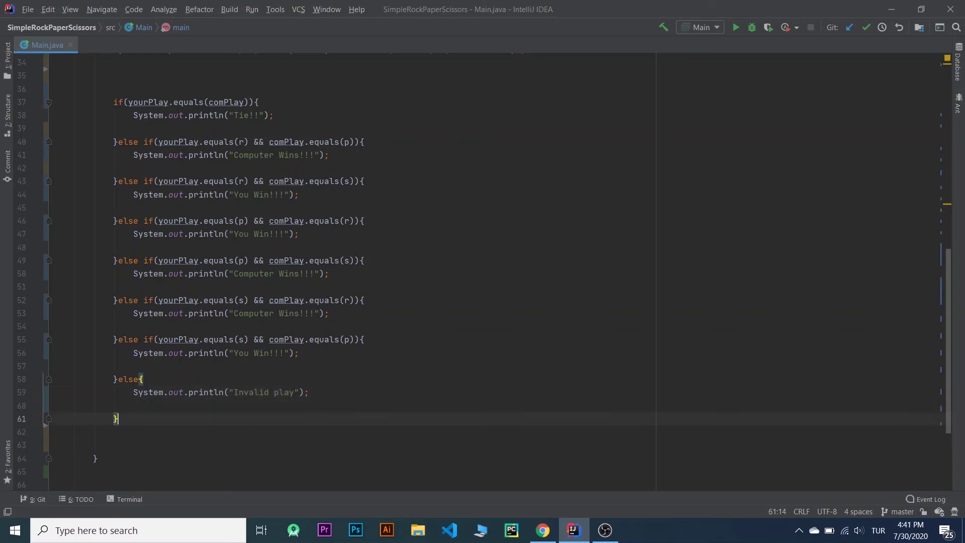
key(Return)
key(Return)
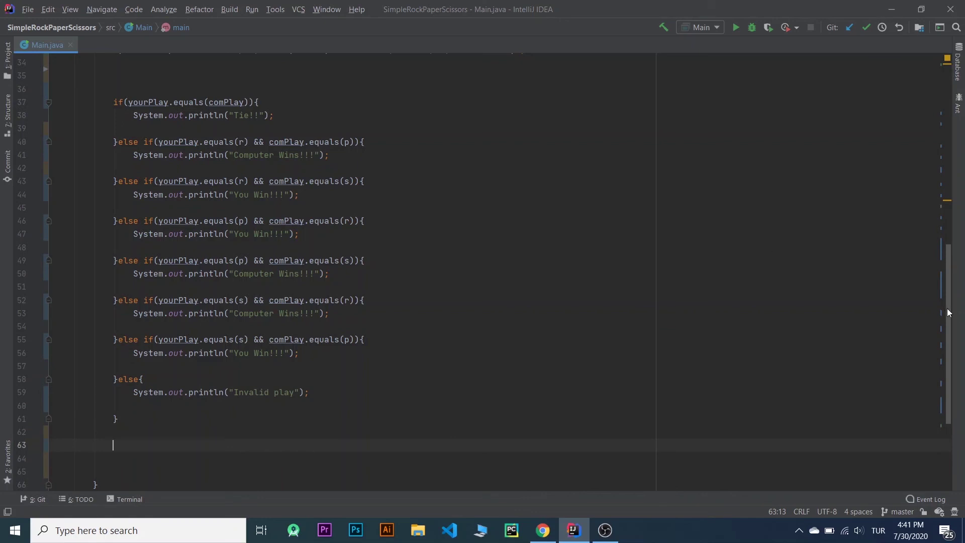
scroll(949, 312, down, 3)
text(so)
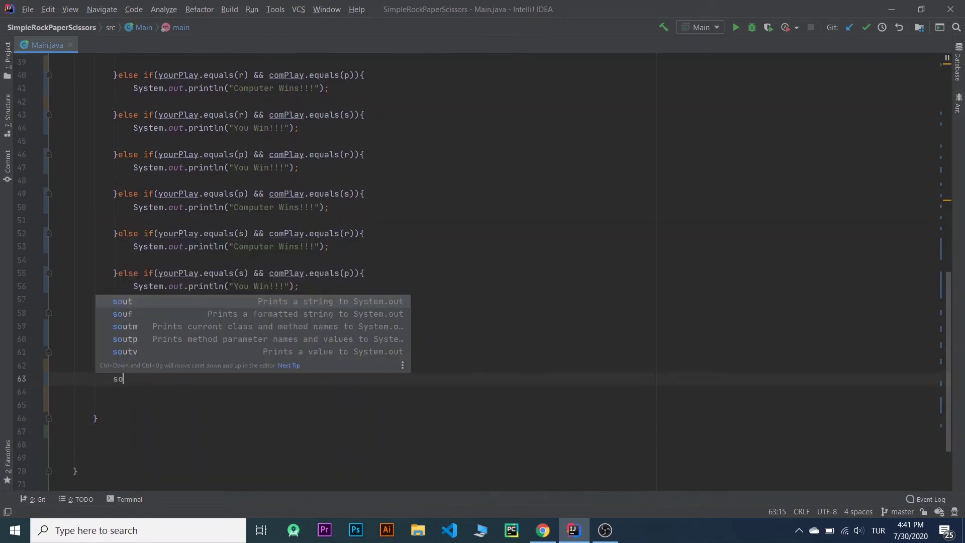
text(ut)
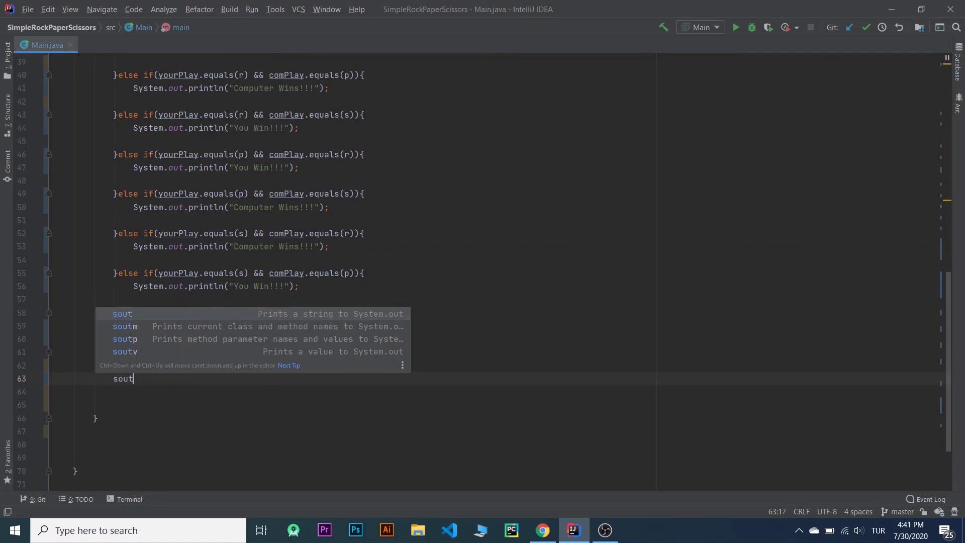
key(Tab)
key(shift+Return)
text(sout)
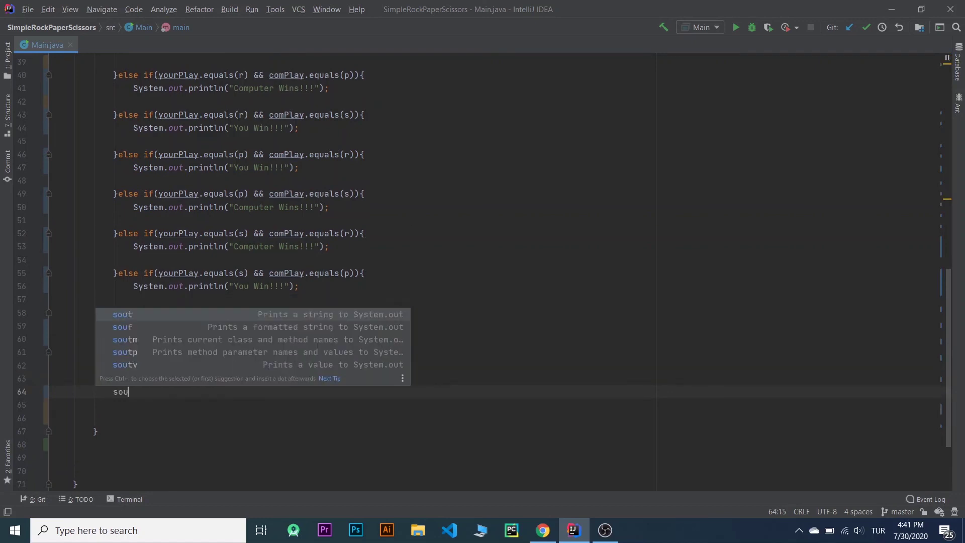
key(Tab)
mouse_move(952, 286)
mouse_down()
mouse_move(961, 275)
mouse_move(949, 155)
mouse_up()
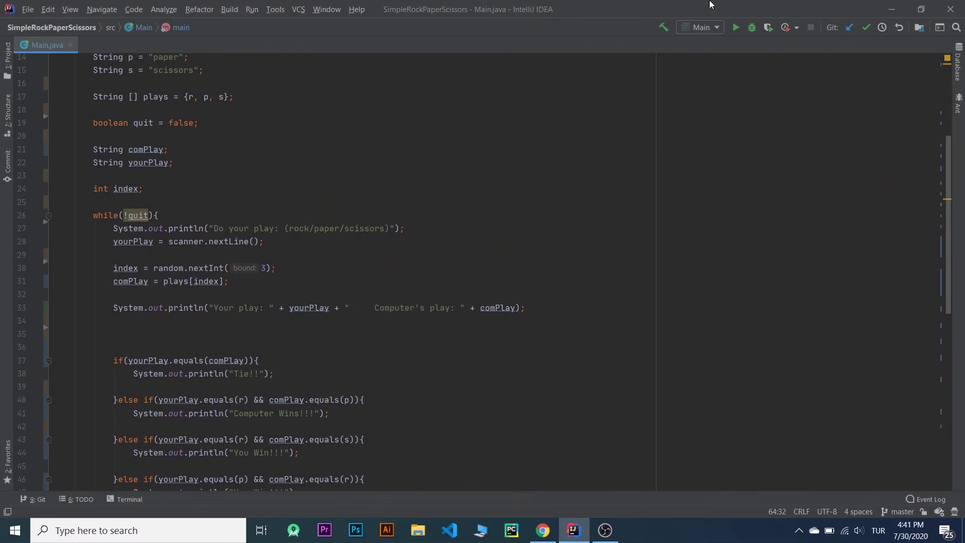
Run the game and enlarge the Run output area
click(738, 27)
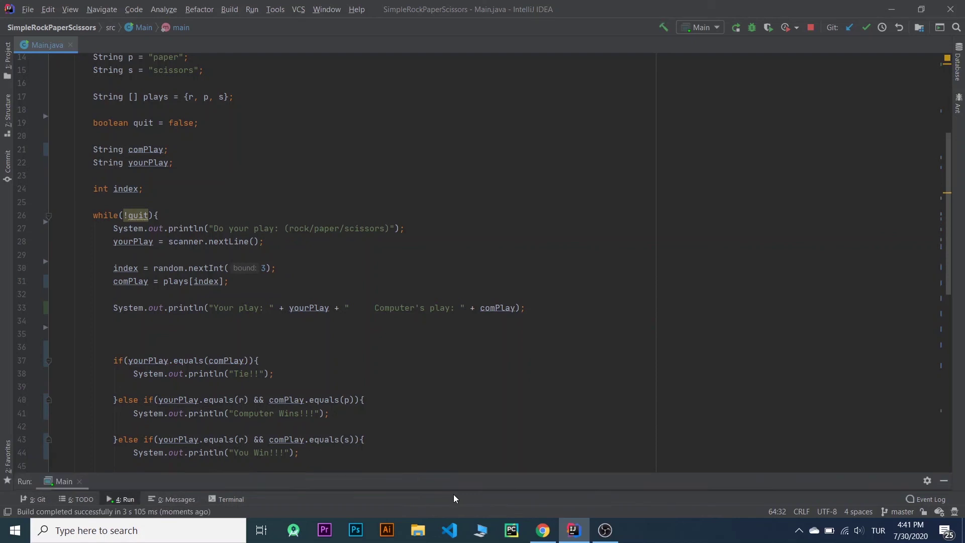
drag(537, 295, 605, 145)
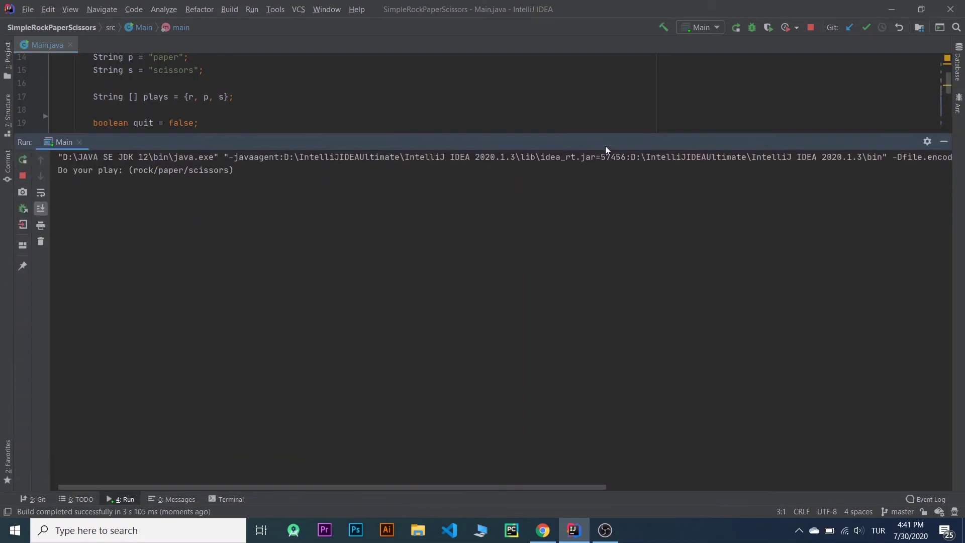
text(rock)
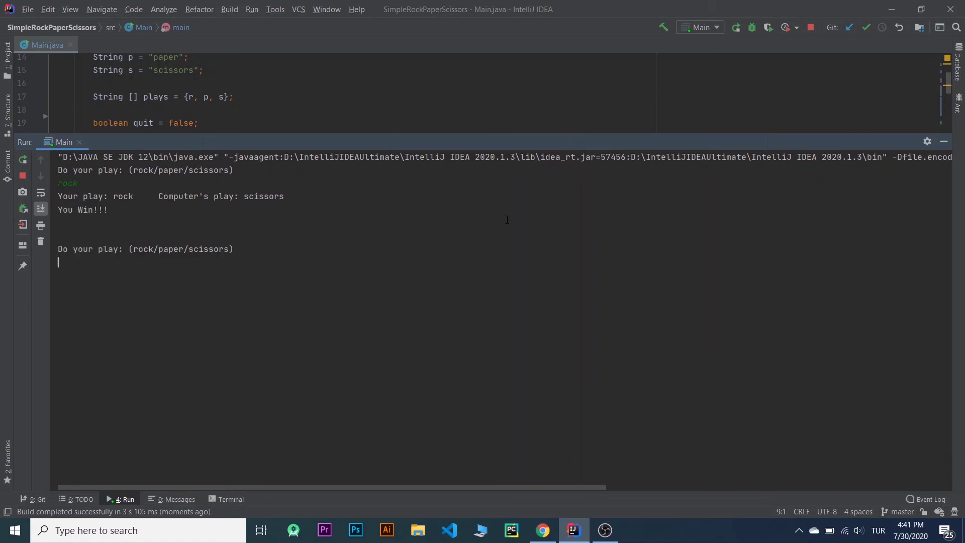
text(rock)
Play rounds entering rock, scissors, scissors, paper, paper, scissors, rock to get wins, losses and ties
key(Return)
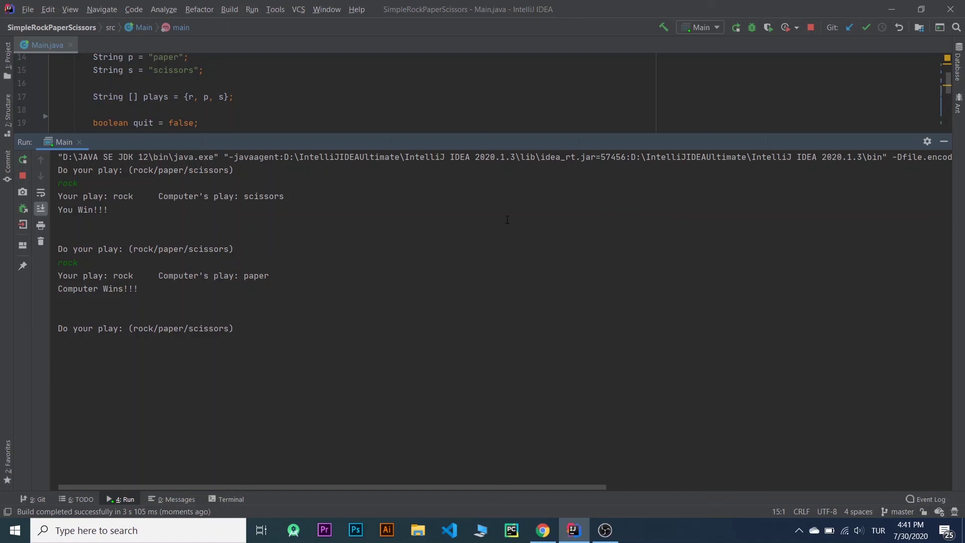
text(scissors)
key(Return)
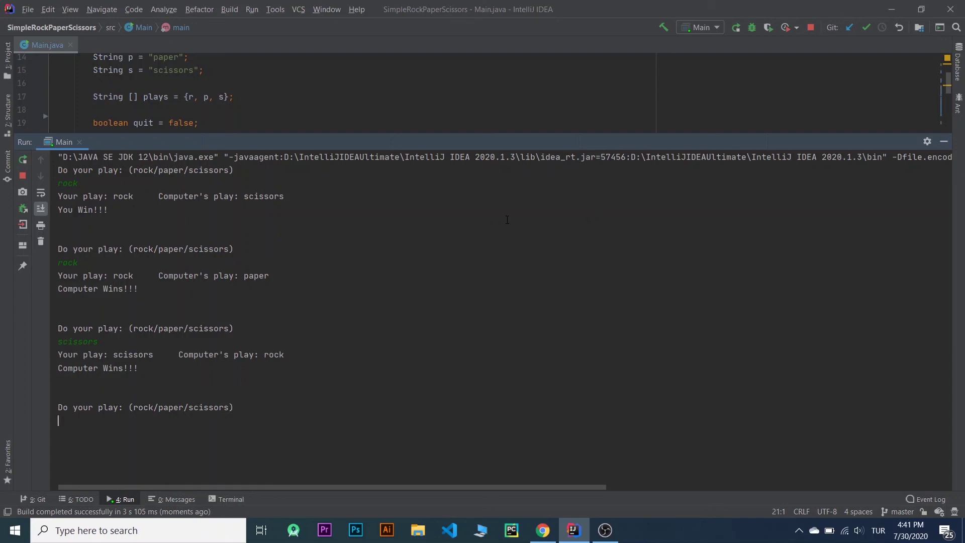
text(scissors)
key(Return)
text(paper)
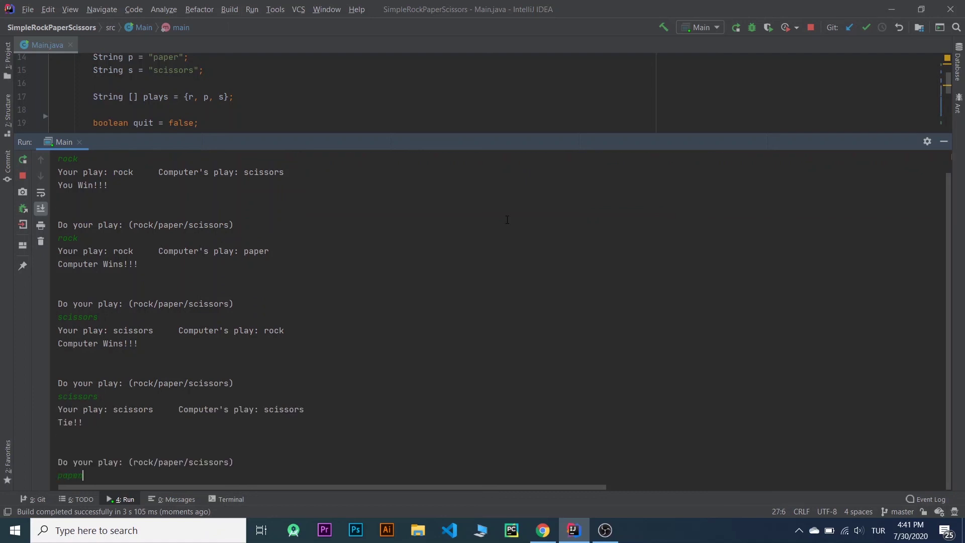
key(Return)
text(paper)
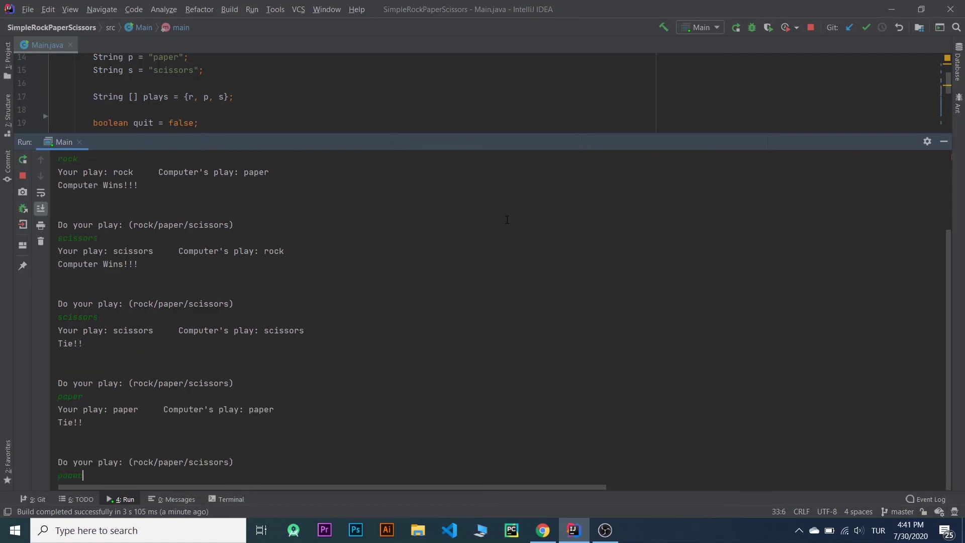
key(Return)
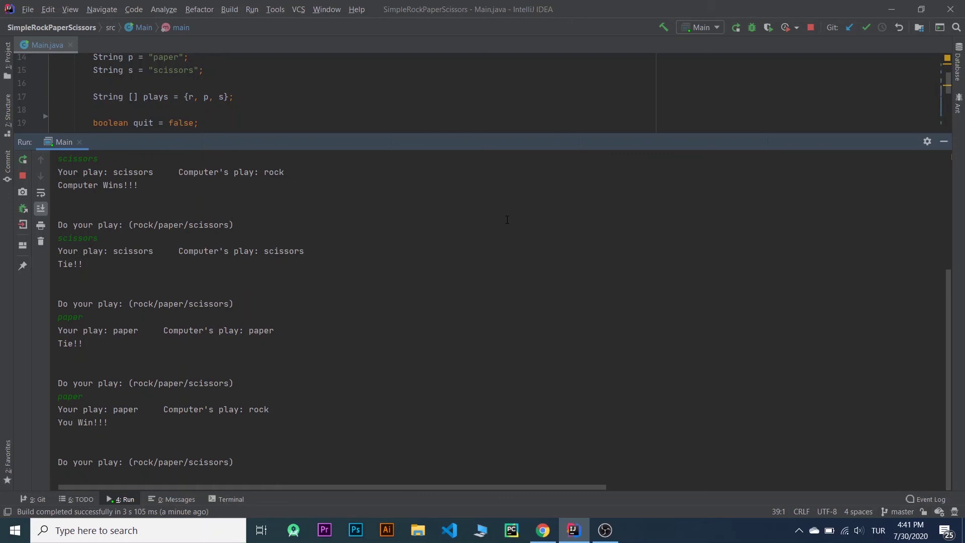
text(scissors)
key(Return)
text(rock)
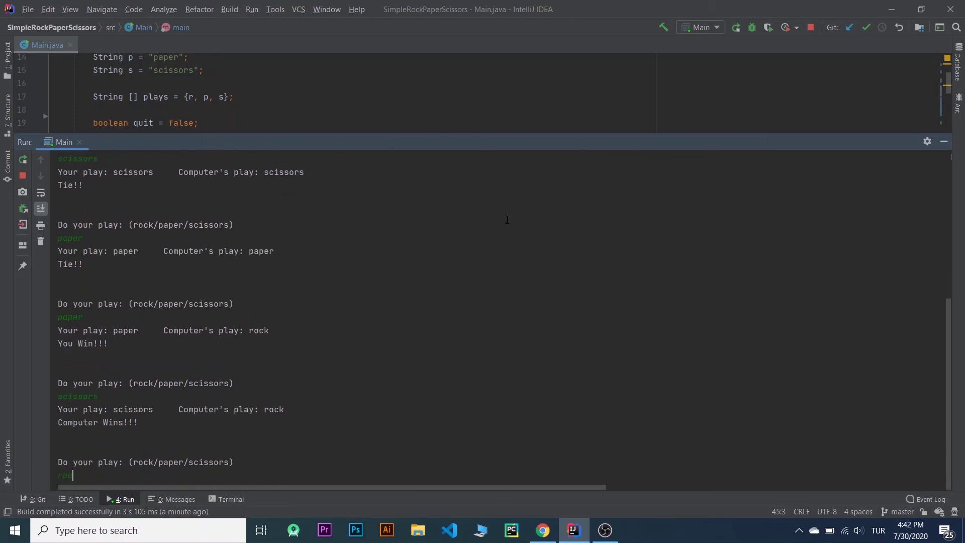
key(Return)
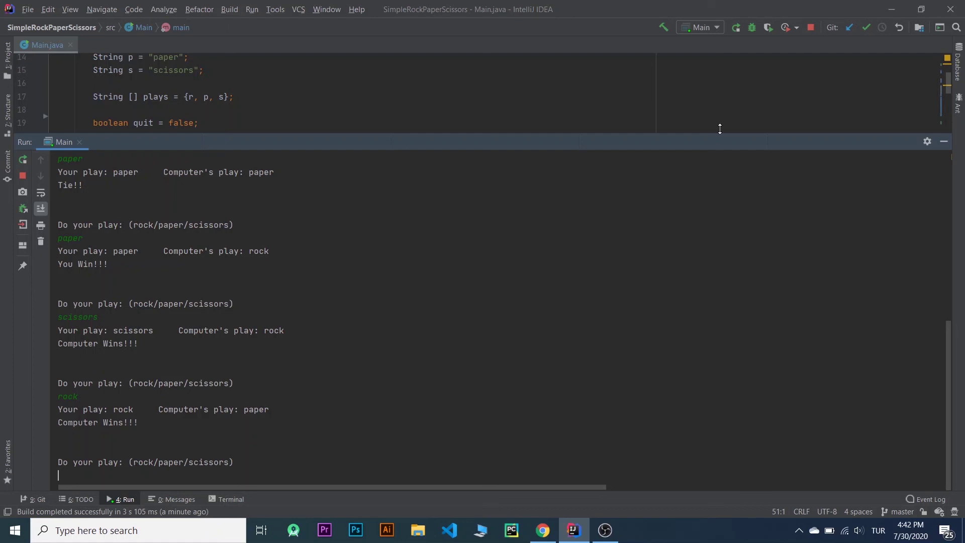
Stop the running game so the console reports exit code -1
drag(719, 134, 719, 160)
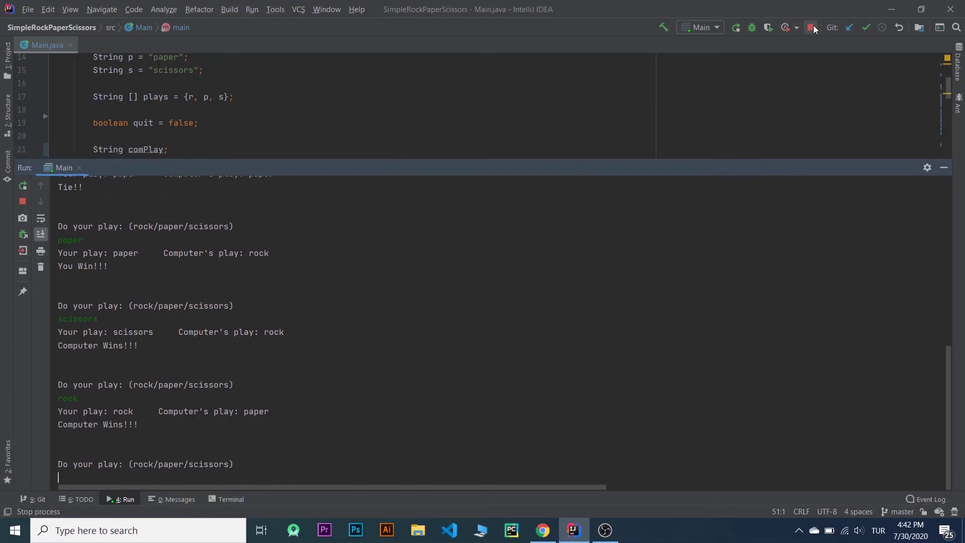
click(813, 27)
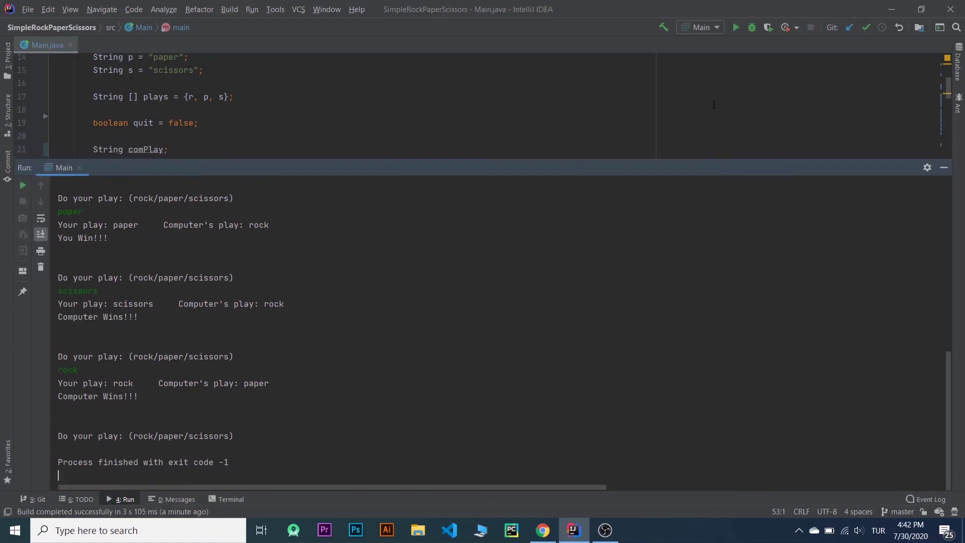